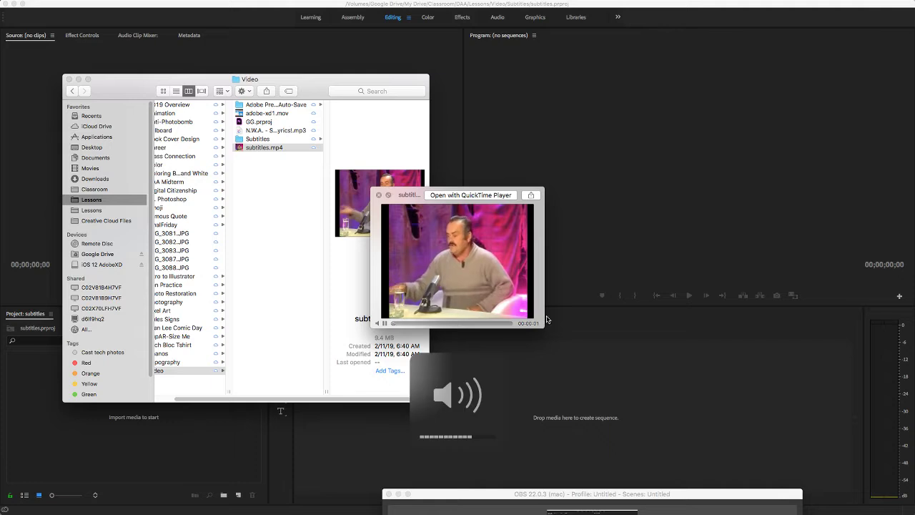
- Preview subtitles.mp4 in an enlarged Quick Look window, sampling several points with sound, and close the preview
{"action": "left_click_drag", "start_coordinate": [406, 195], "coordinate": [301, 38]}
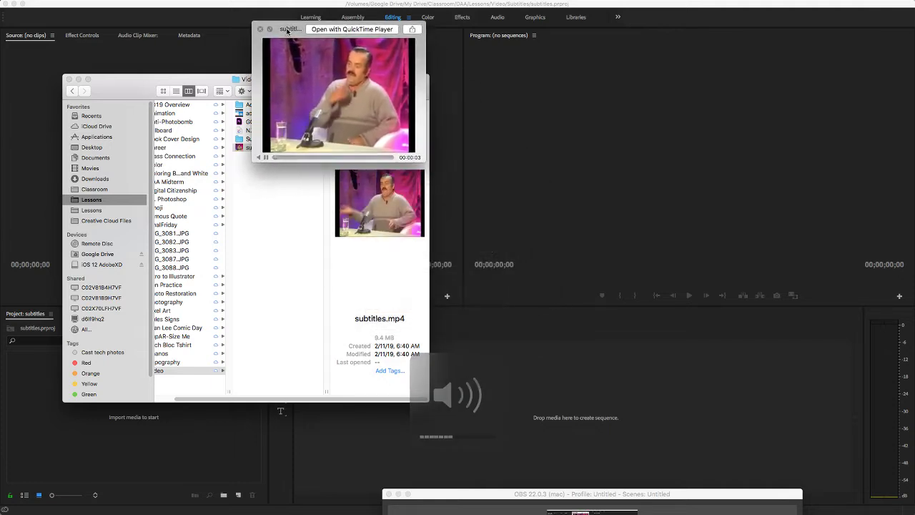
{"action": "left_click_drag", "start_coordinate": [434, 169], "coordinate": [503, 234]}
{"action": "key", "text": "XF86AudioRaiseVolume"}
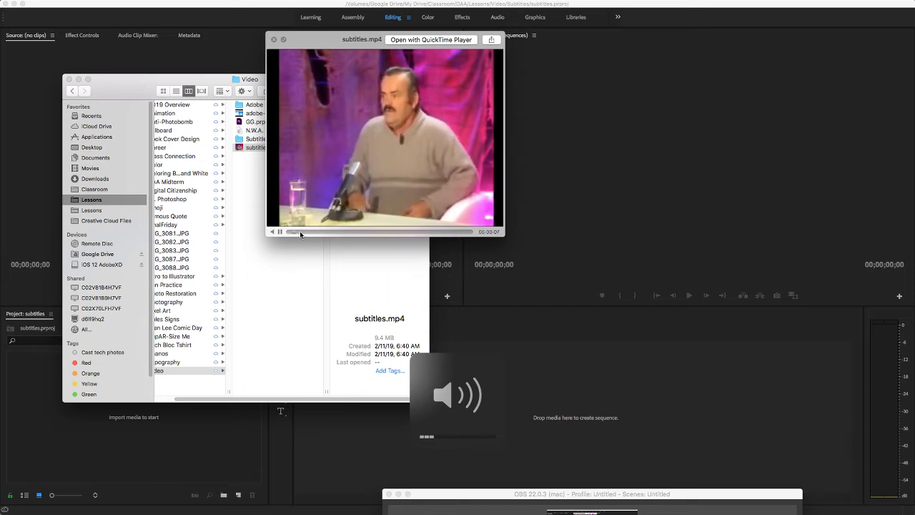
{"action": "left_click", "coordinate": [313, 232]}
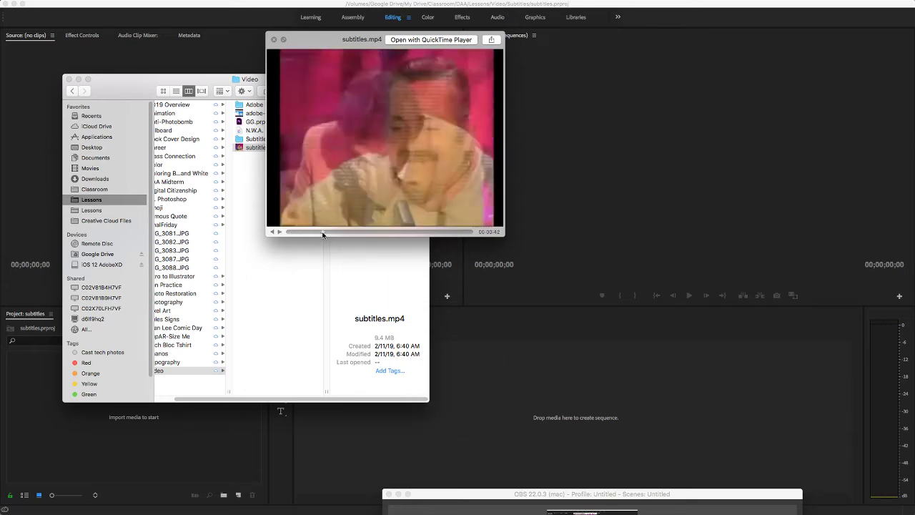
{"action": "left_click", "coordinate": [330, 231]}
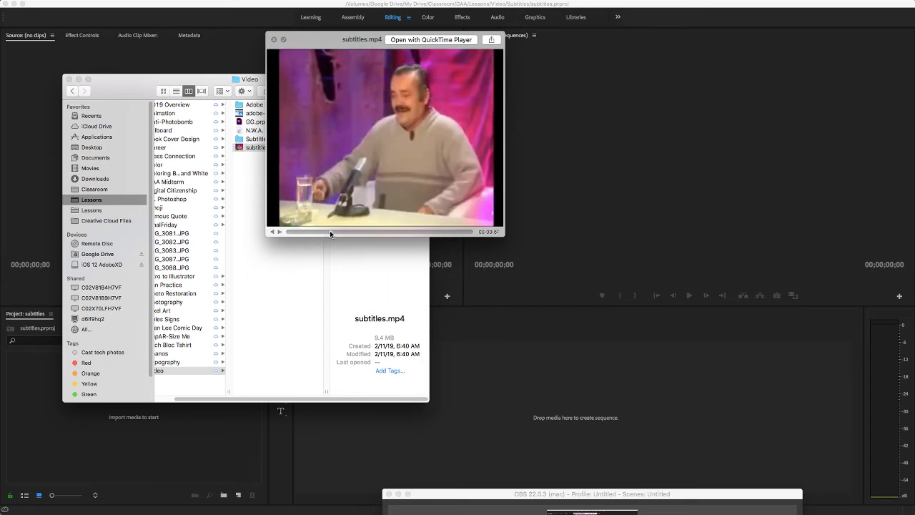
{"action": "left_click", "coordinate": [337, 231]}
{"action": "key", "text": "space"}
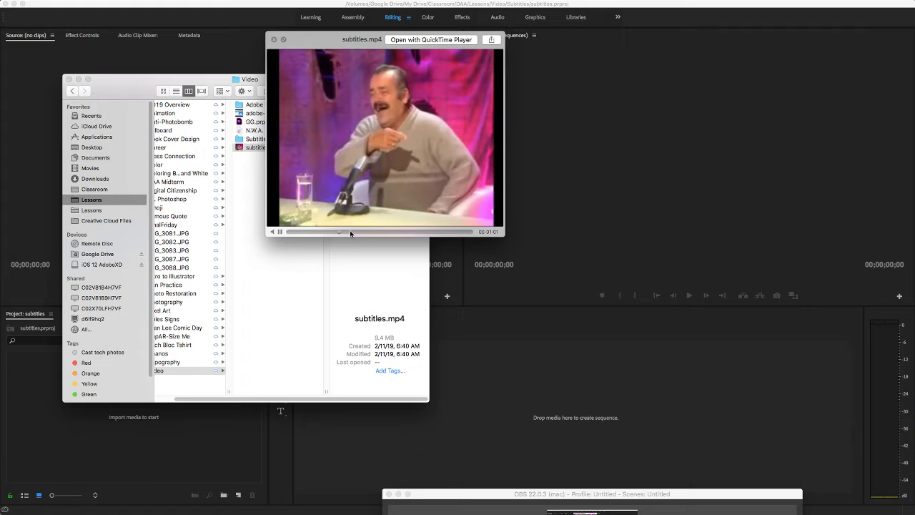
{"action": "key", "text": "XF86AudioRaiseVolume"}
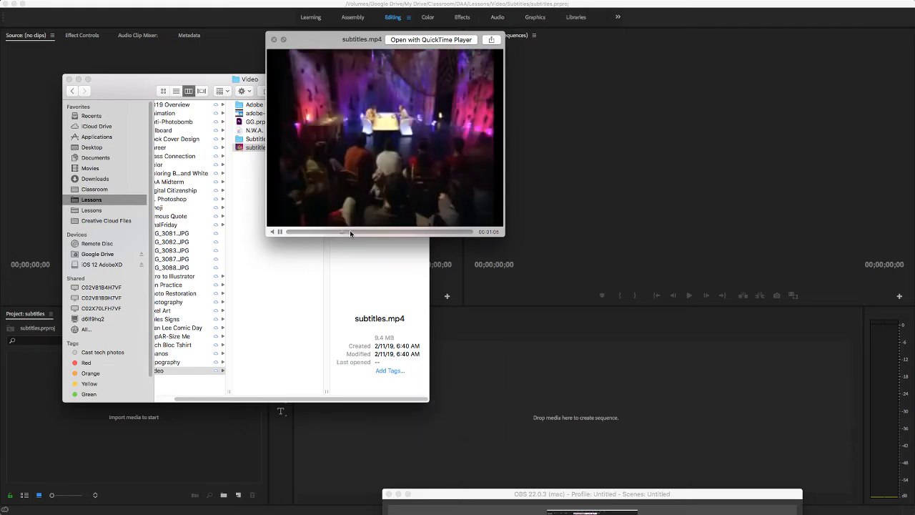
{"action": "key", "text": "XF86AudioRaiseVolume"}
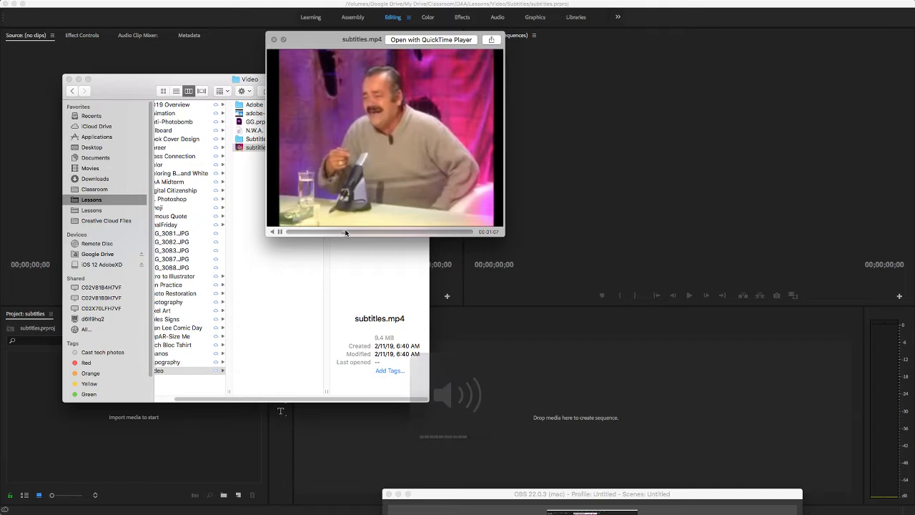
{"action": "left_click", "coordinate": [280, 233]}
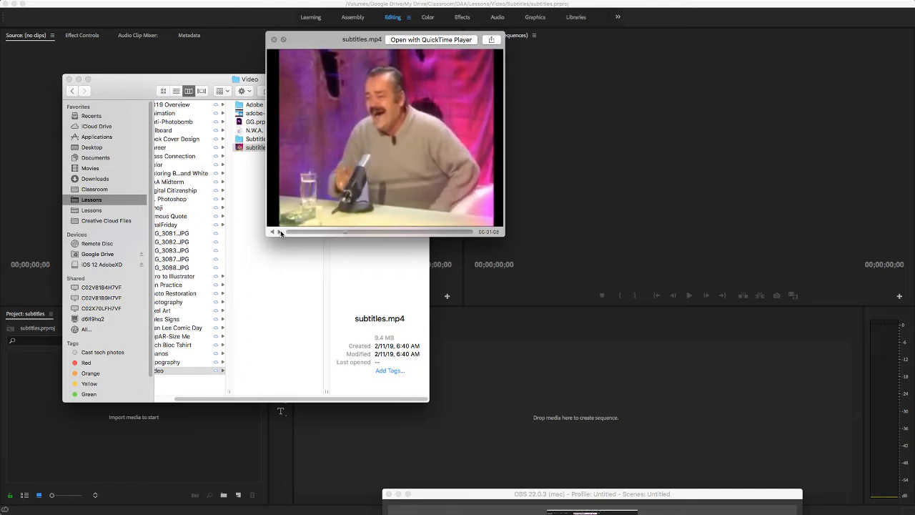
{"action": "key", "text": "space"}
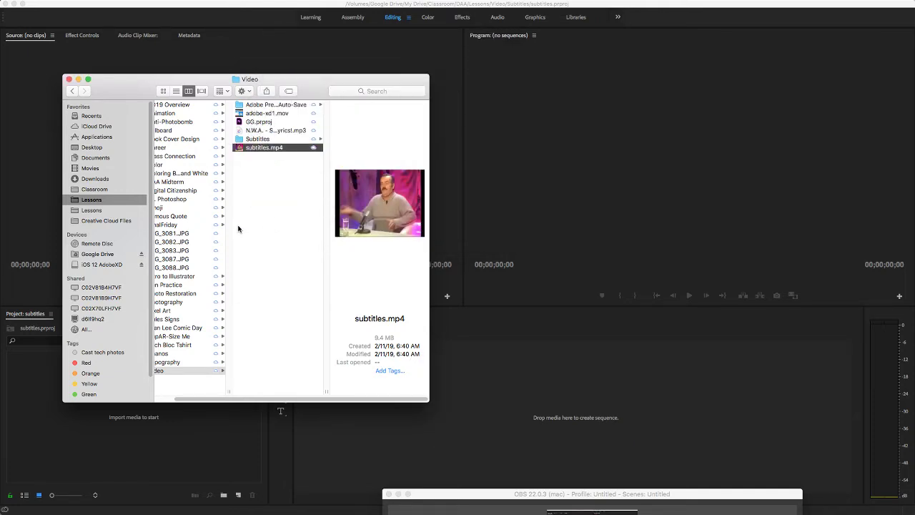
- Switch to Chrome, go back to the video "Apple Engineer Talks about the new iPhone 7 [ORIGINAL]" and pause it
{"action": "key", "text": "super+Tab"}
{"action": "key", "text": "super+Tab"}
{"action": "key", "text": "super+Tab"}
{"action": "key", "text": "super+Tab"}
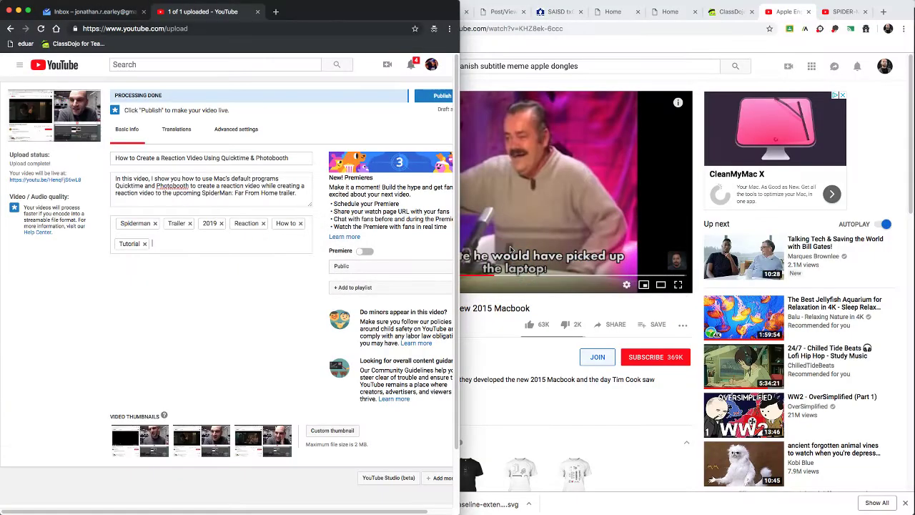
{"action": "left_click", "coordinate": [510, 418]}
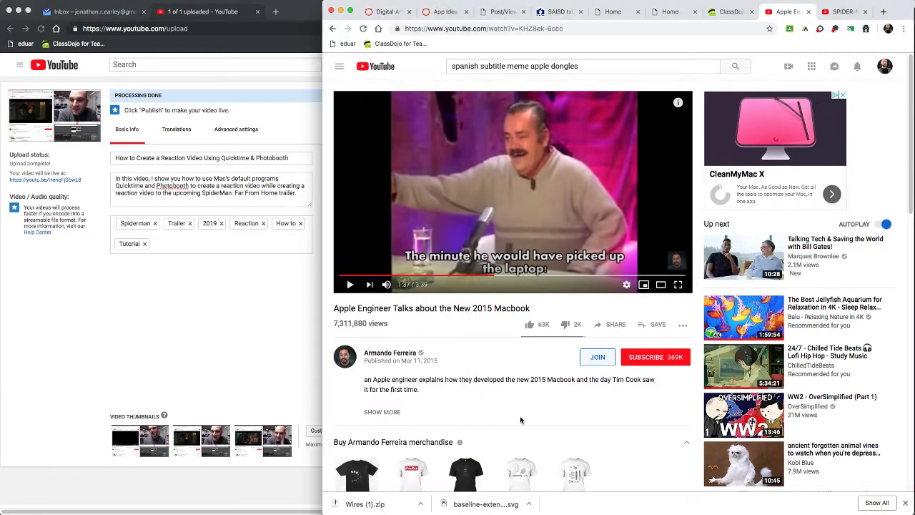
{"action": "left_click", "coordinate": [332, 28]}
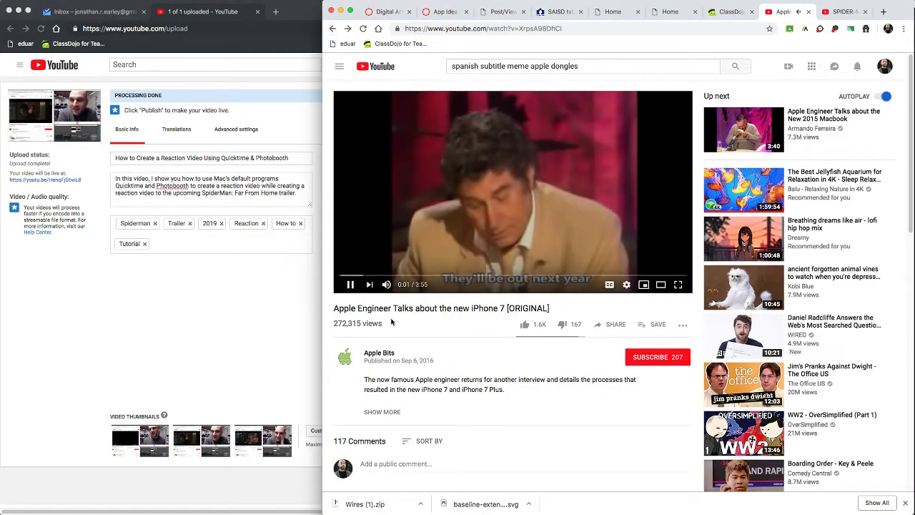
{"action": "key", "text": "space"}
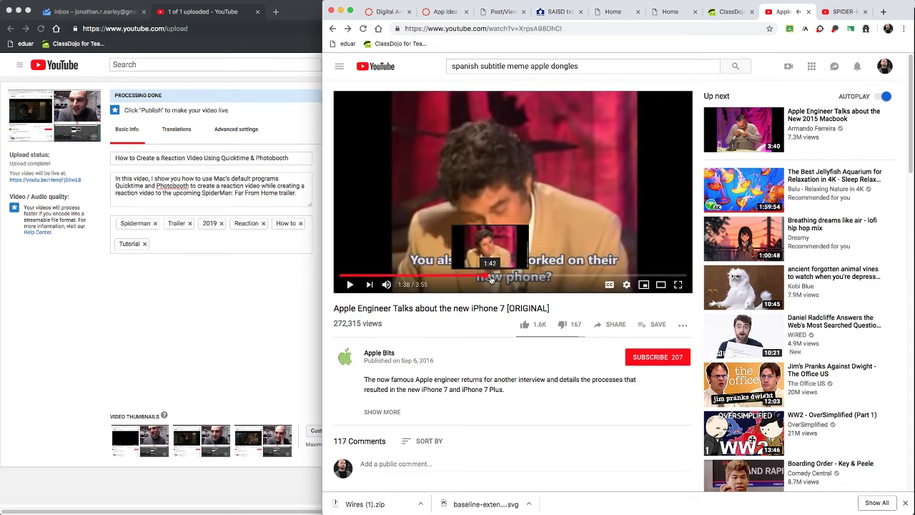
- Skip through the iPhone 7 video to examine how its subtitles appear at different moments
{"action": "left_click", "coordinate": [485, 276]}
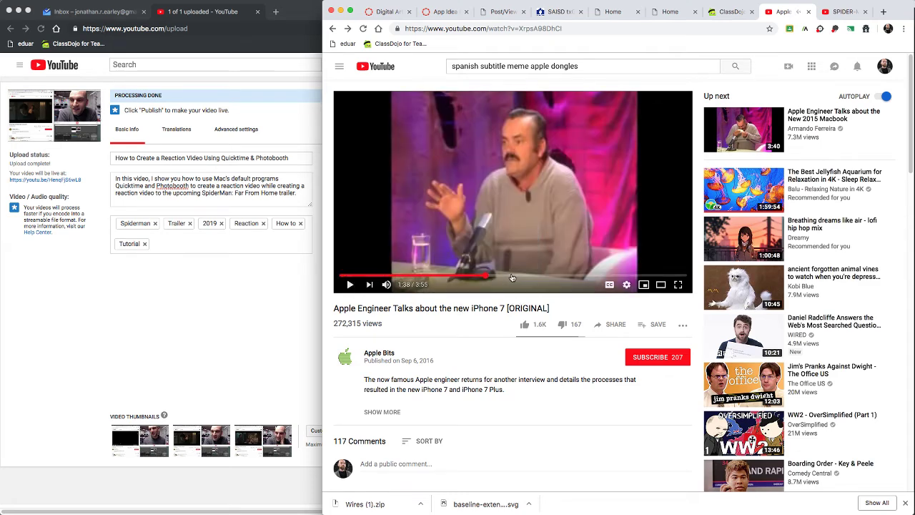
{"action": "left_click", "coordinate": [505, 276]}
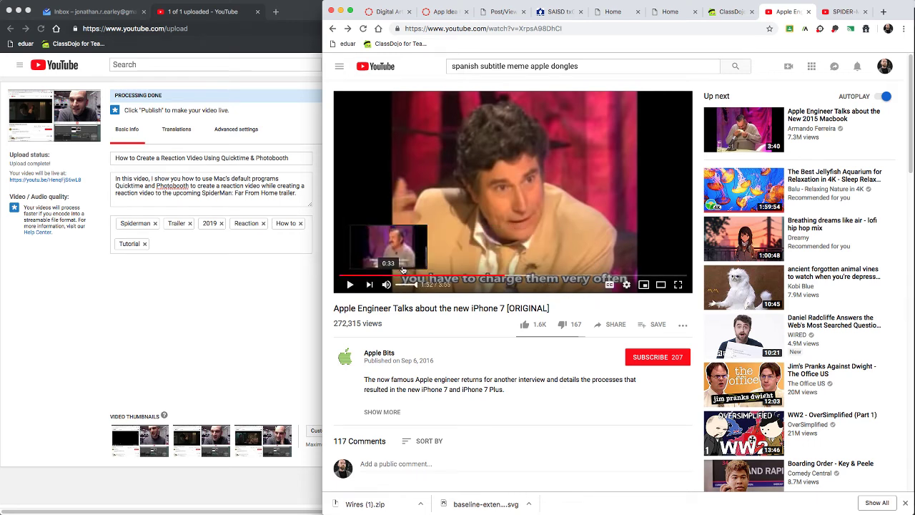
{"action": "left_click", "coordinate": [525, 276]}
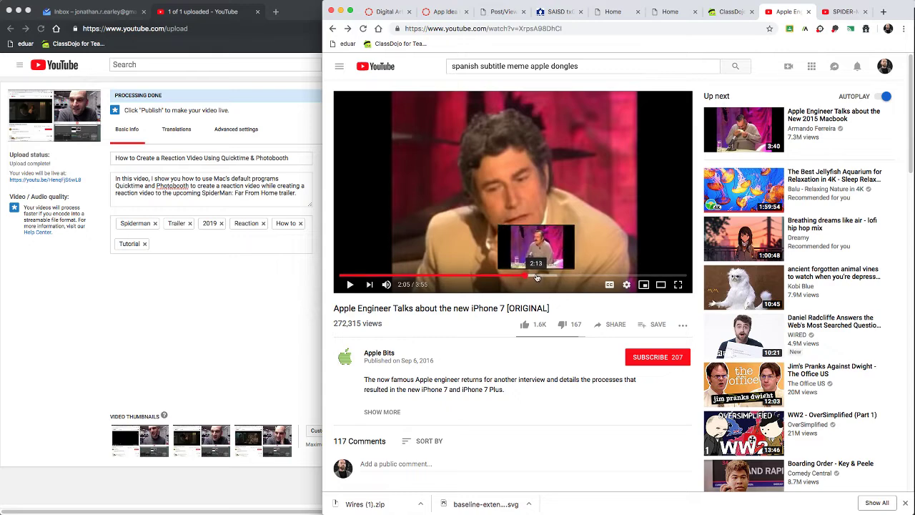
{"action": "left_click", "coordinate": [536, 276]}
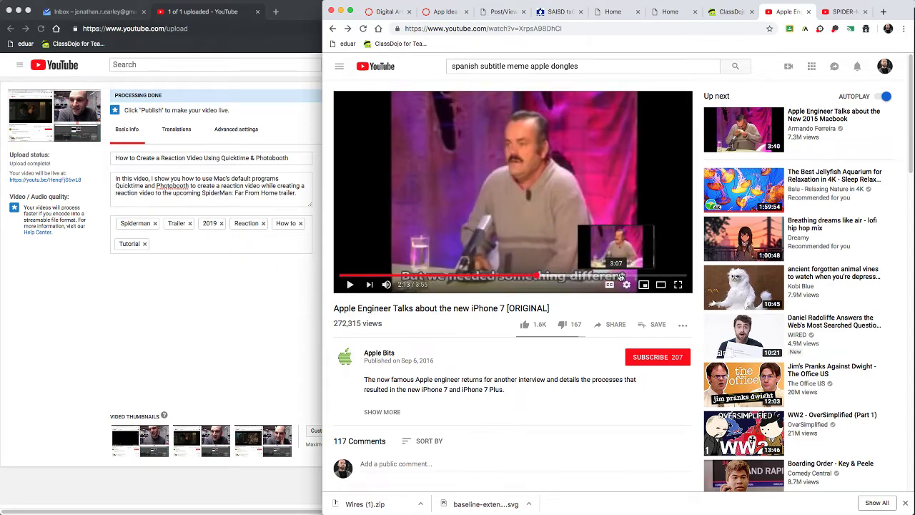
{"action": "left_click", "coordinate": [619, 277]}
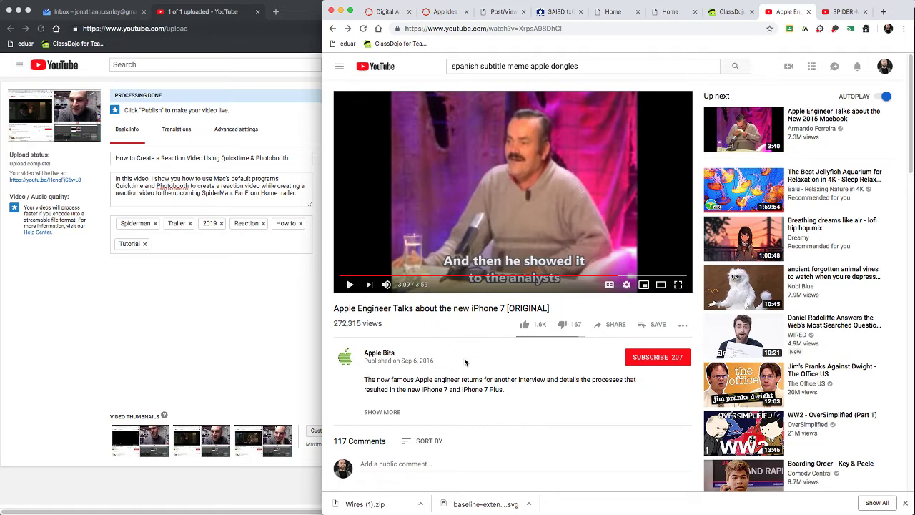
- Import subtitles.mp4 from the Finder Video folder into the Premiere Pro project and create a sequence from it
{"action": "key", "text": "super+Tab"}
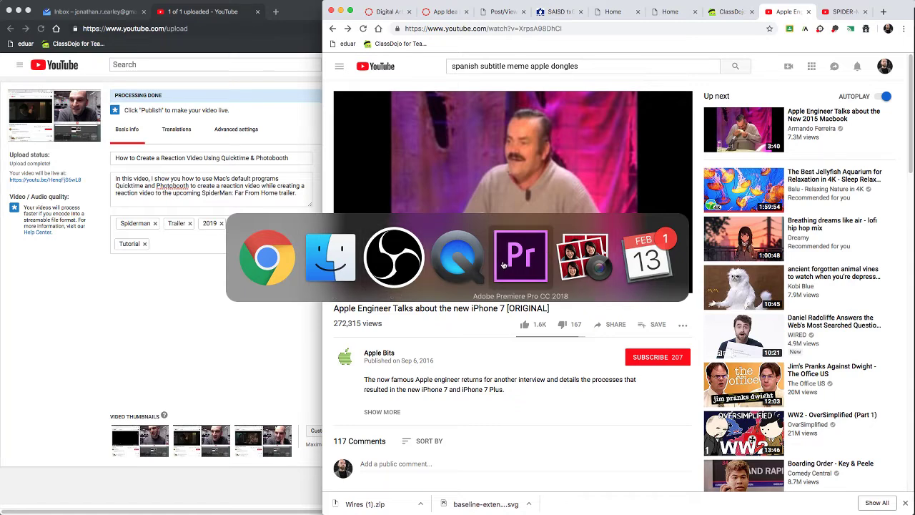
{"action": "key", "text": "super+Tab"}
{"action": "key", "text": "super+Tab"}
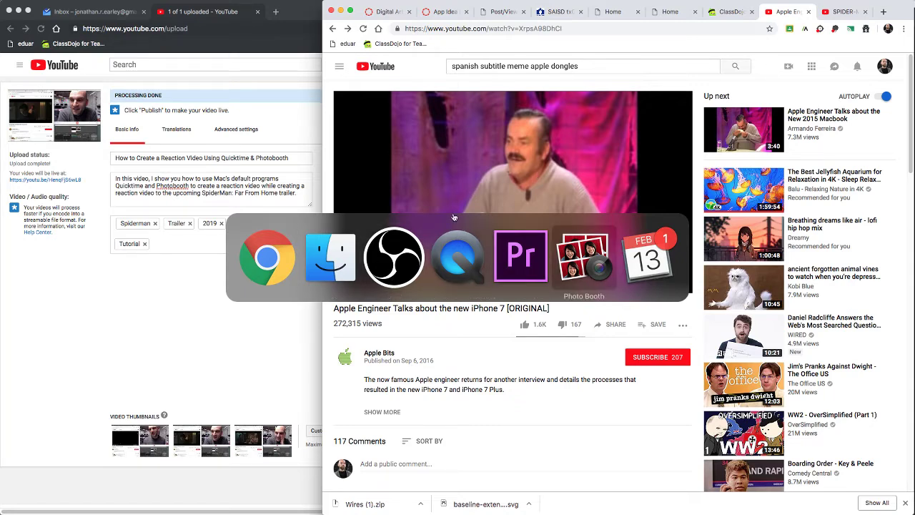
{"action": "left_click", "coordinate": [352, 272]}
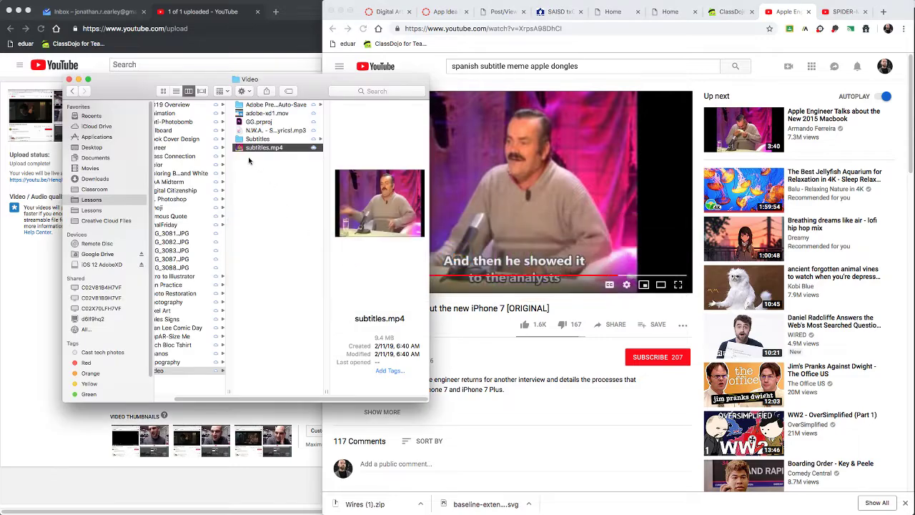
{"action": "left_click_drag", "start_coordinate": [241, 148], "coordinate": [111, 408]}
{"action": "key", "text": "super+Tab"}
{"action": "key", "text": "super+Tab"}
{"action": "key", "text": "super+Tab"}
{"action": "key", "text": "super+Tab"}
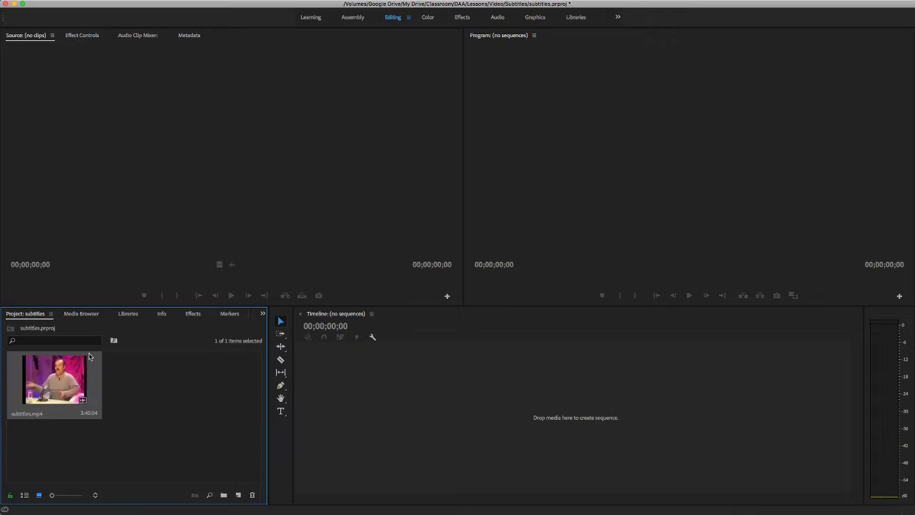
{"action": "left_click_drag", "start_coordinate": [61, 389], "coordinate": [366, 406]}
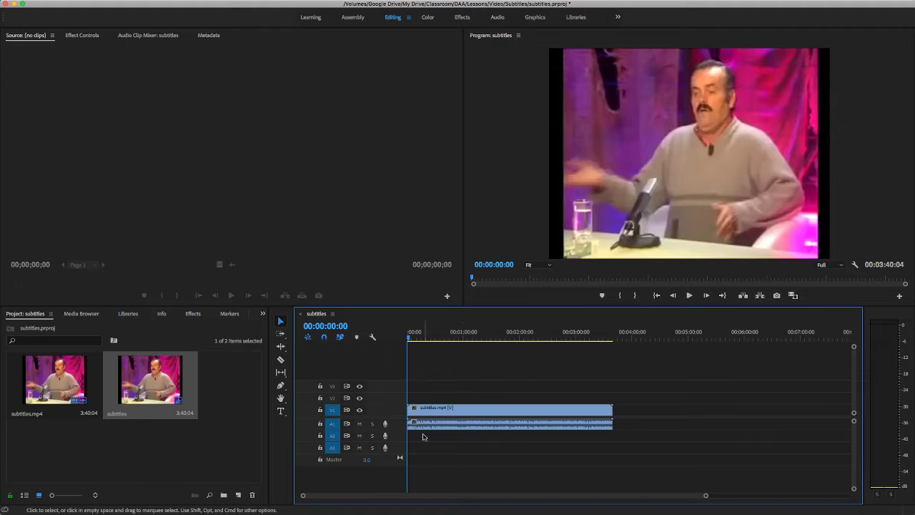
- Review the sequence by scrubbing and playing it, leaving the playhead at 00:01:39:07
{"action": "left_click_drag", "start_coordinate": [429, 339], "coordinate": [441, 338]}
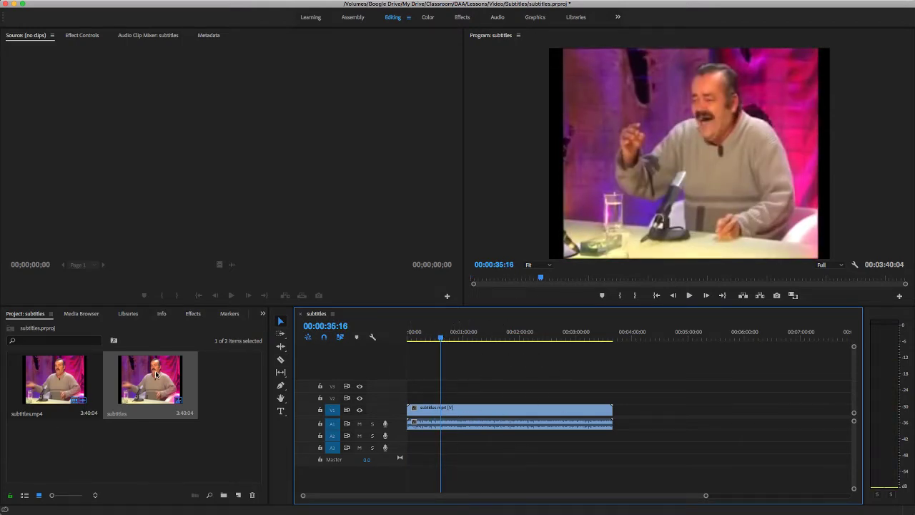
{"action": "left_click_drag", "start_coordinate": [440, 338], "coordinate": [609, 335]}
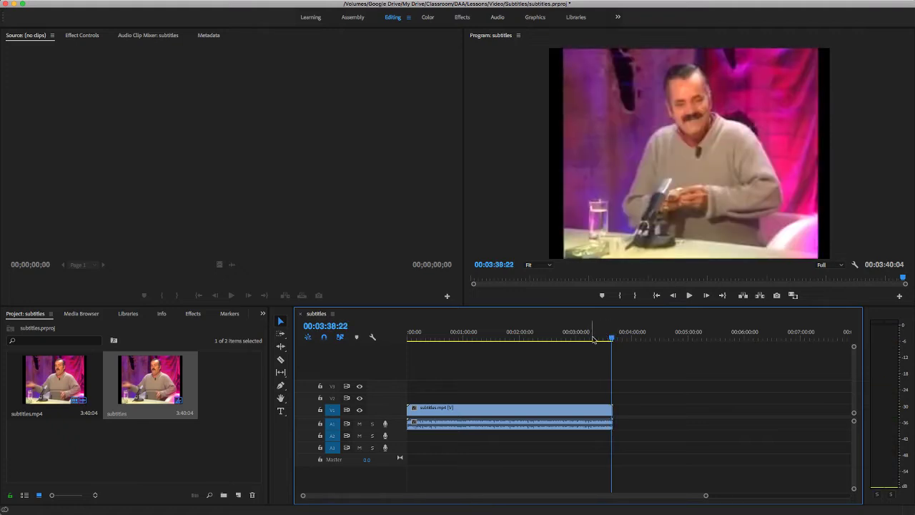
{"action": "mouse_move", "coordinate": [411, 335]}
{"action": "left_mouse_down"}
{"action": "mouse_move", "coordinate": [445, 335]}
{"action": "mouse_move", "coordinate": [418, 338]}
{"action": "left_mouse_up"}
{"action": "key", "text": "space"}
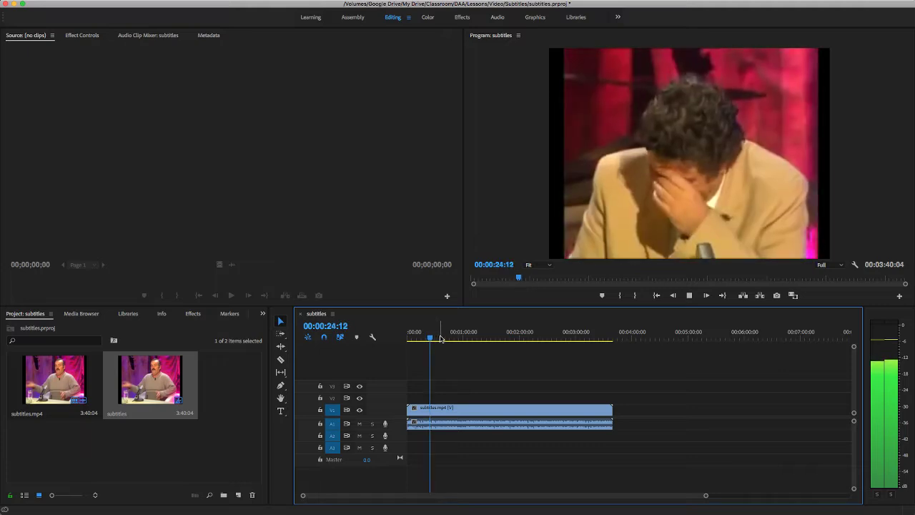
{"action": "left_click", "coordinate": [451, 337]}
{"action": "left_click_drag", "start_coordinate": [450, 337], "coordinate": [500, 329]}
- Try splitting the clip at the playhead with the Razor tool and deleting the second part, and undo these edits
{"action": "key", "text": "c"}
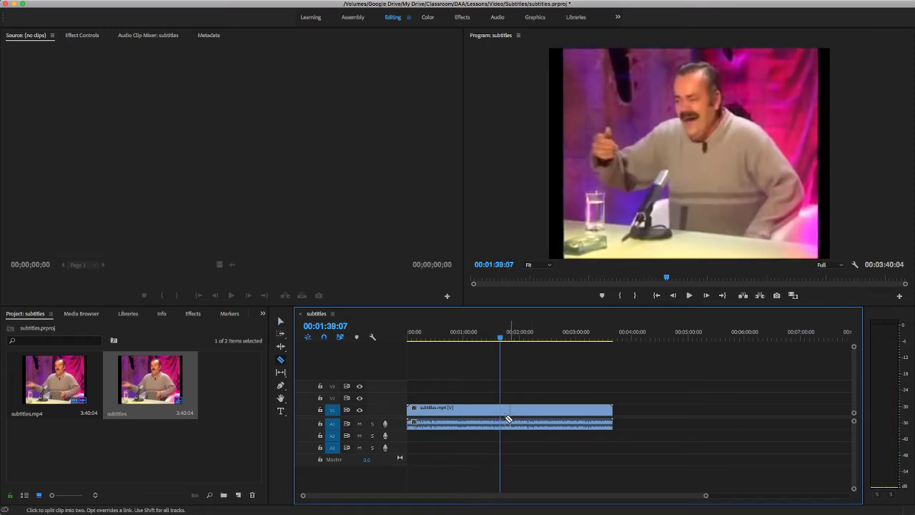
{"action": "left_click", "coordinate": [503, 412]}
{"action": "key", "text": "v"}
{"action": "left_click", "coordinate": [551, 410]}
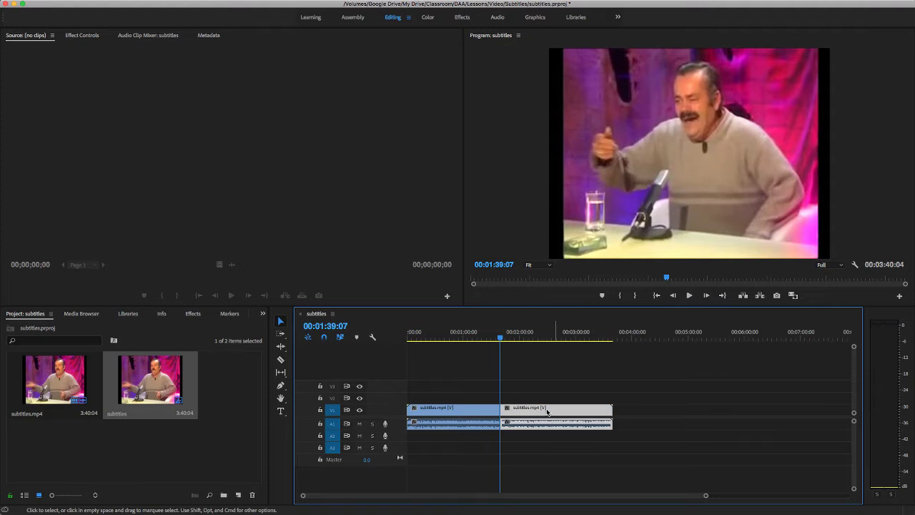
{"action": "key", "text": "Delete"}
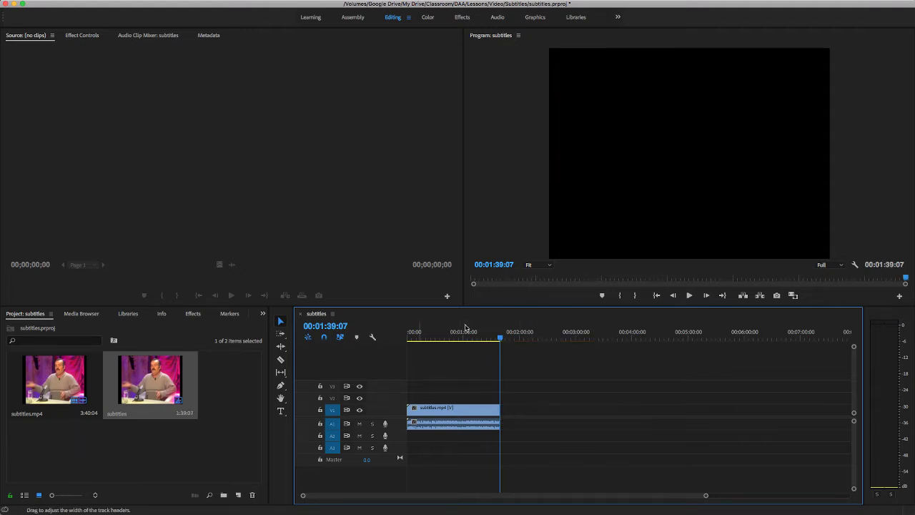
{"action": "key", "text": "super+z"}
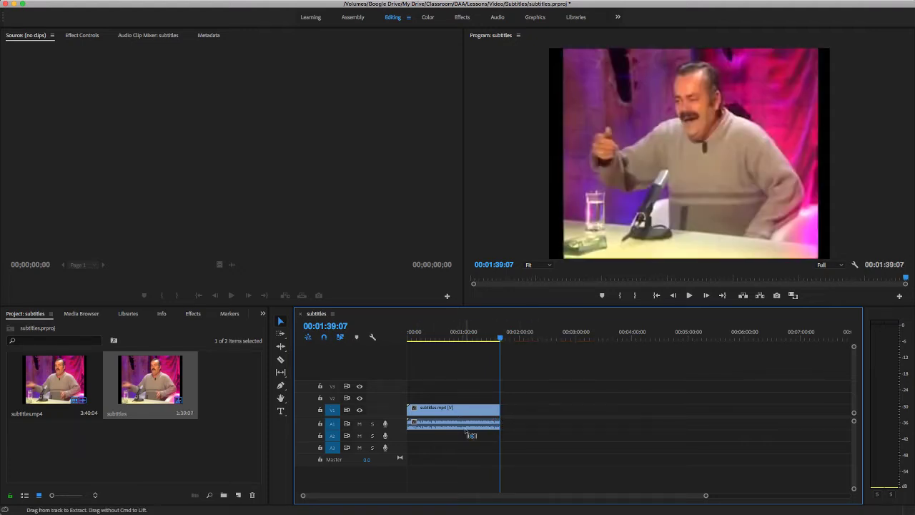
- Split the clip at 00:01:39:07 with the Razor tool and delete the part after the cut
{"action": "key", "text": "c"}
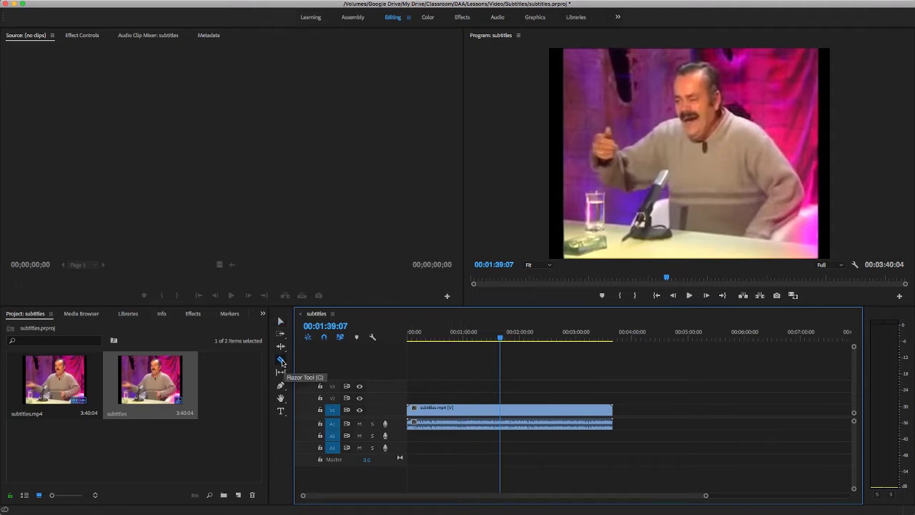
{"action": "left_click", "coordinate": [503, 412]}
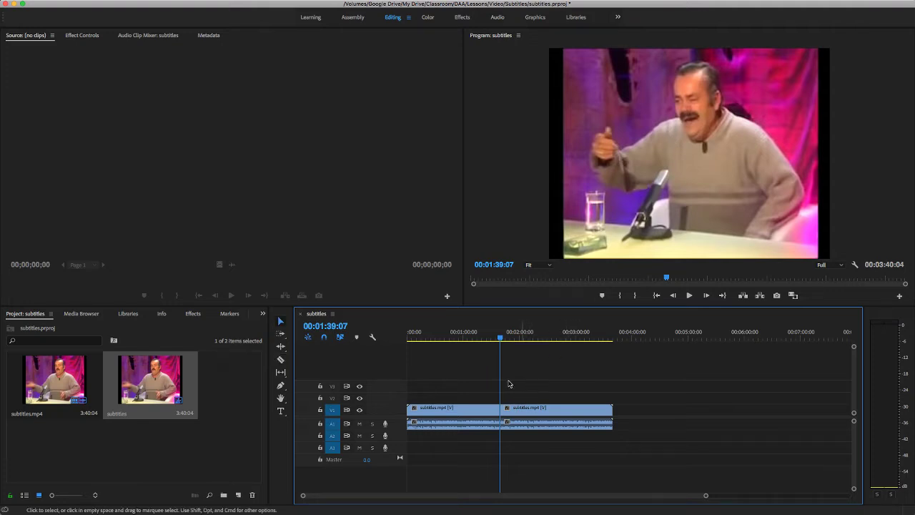
{"action": "left_click", "coordinate": [282, 322]}
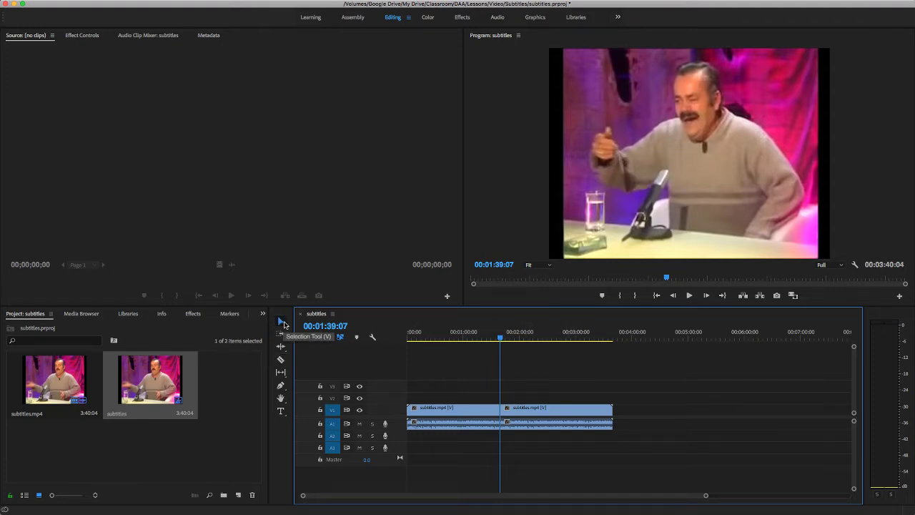
{"action": "left_click", "coordinate": [560, 413]}
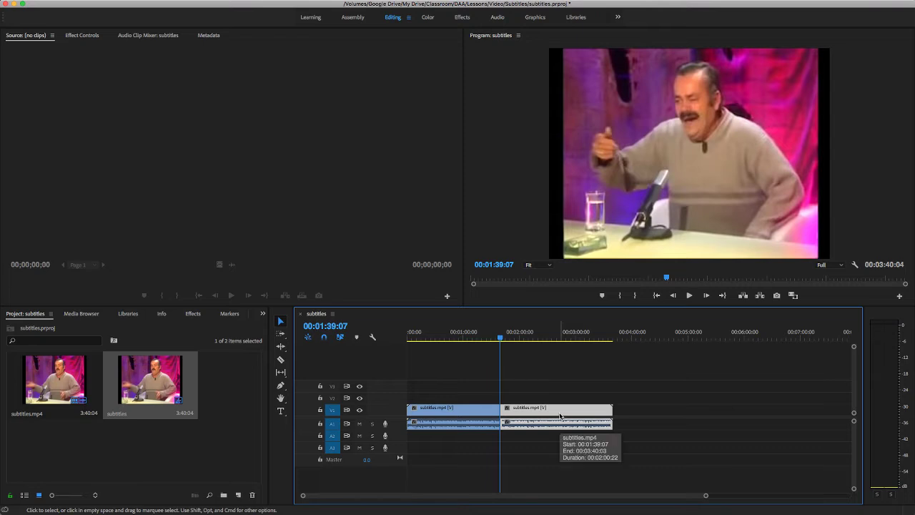
{"action": "key", "text": "Delete"}
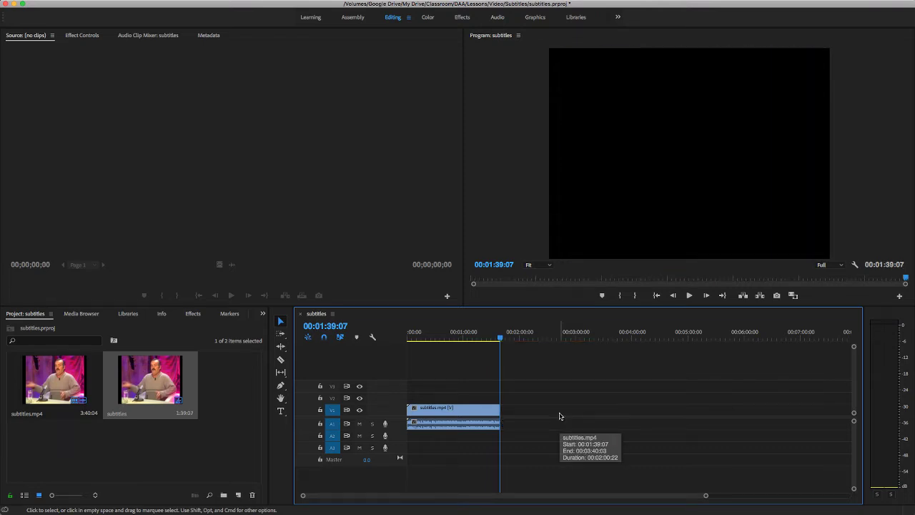
- Activate the Type tool and play about the first five seconds of the sequence from its start
{"action": "left_click_drag", "start_coordinate": [493, 336], "coordinate": [379, 351]}
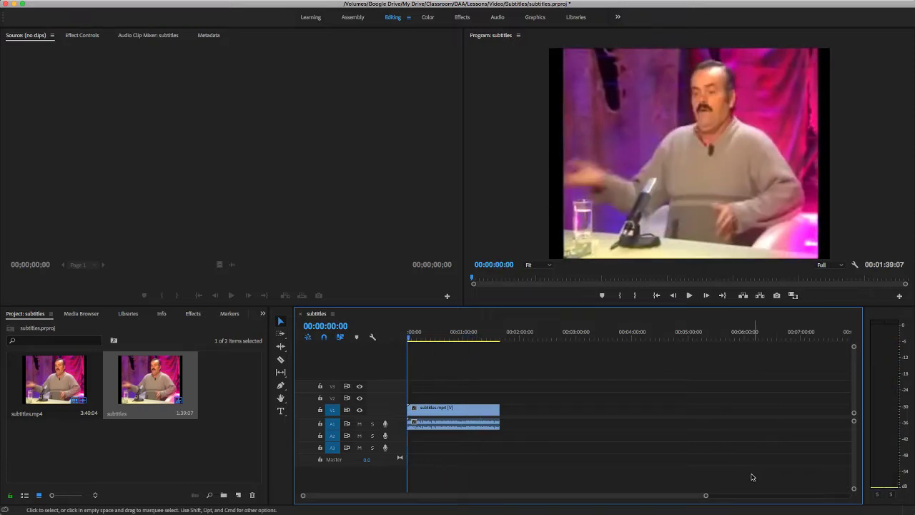
{"action": "left_click_drag", "start_coordinate": [705, 496], "coordinate": [545, 503]}
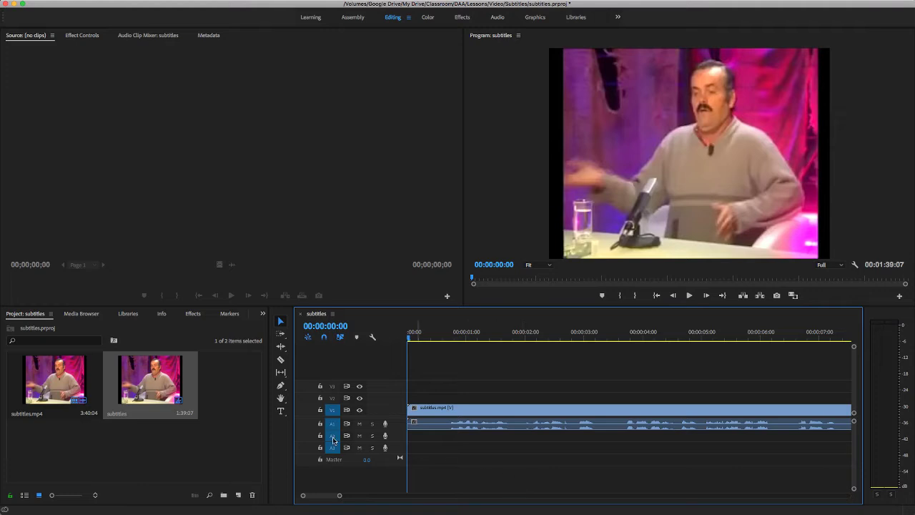
{"action": "left_click", "coordinate": [280, 412]}
{"action": "left_click_drag", "start_coordinate": [412, 336], "coordinate": [480, 345]}
{"action": "key", "text": "Home"}
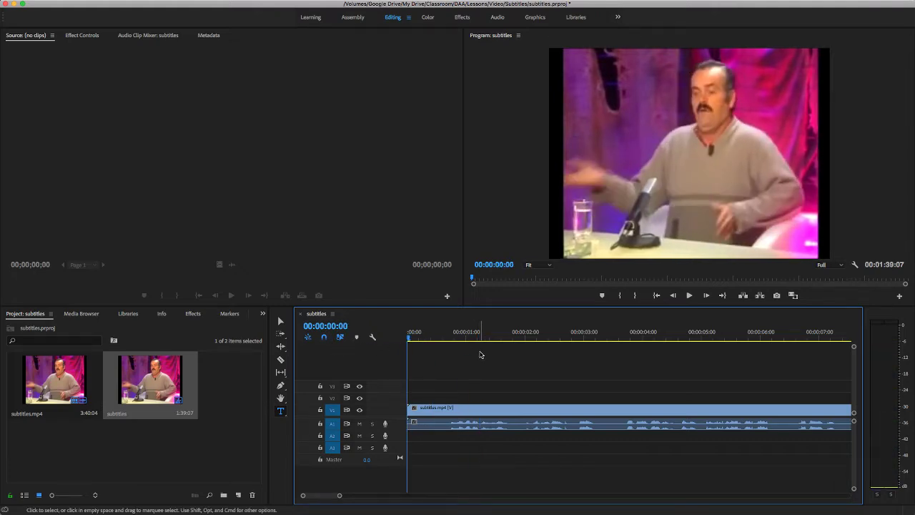
{"action": "key", "text": "space"}
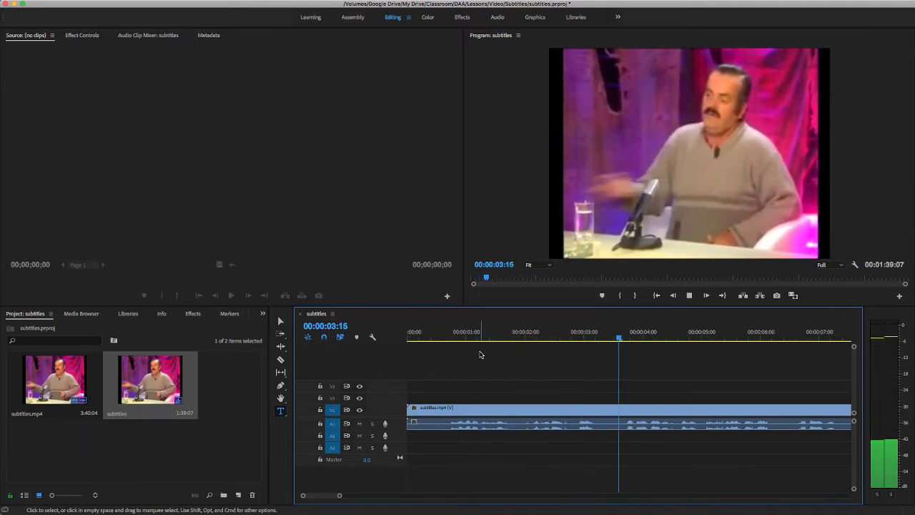
{"action": "key", "text": "space"}
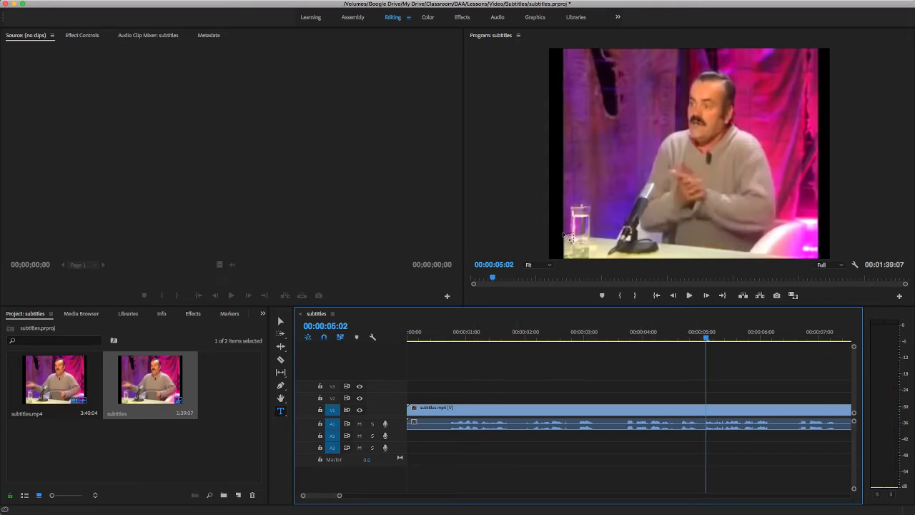
- Try to draw a text box across the lower part of the frame at the start of the sequence
{"action": "key", "text": "Home"}
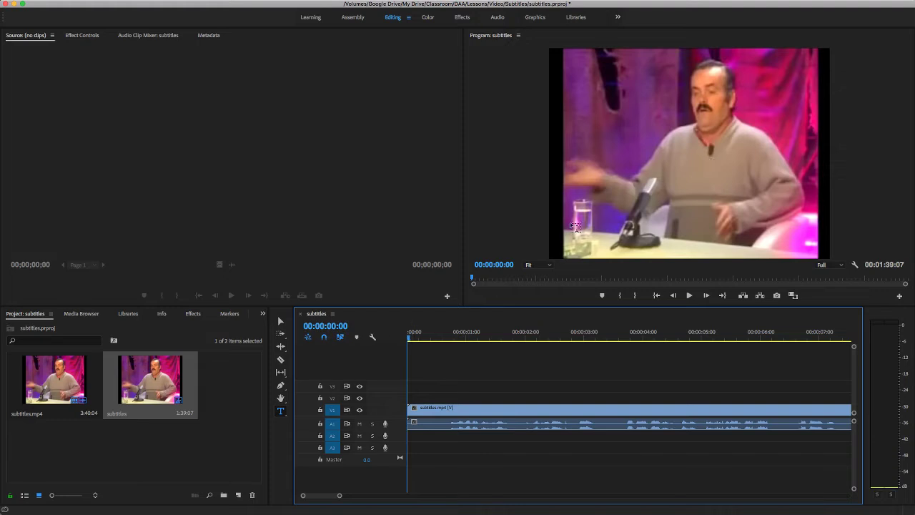
{"action": "left_click_drag", "start_coordinate": [585, 225], "coordinate": [814, 250]}
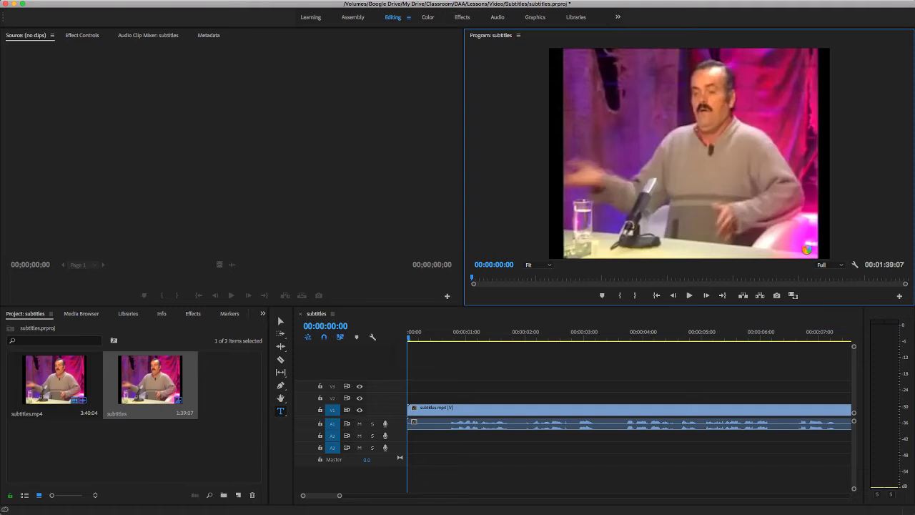
{"action": "left_click", "coordinate": [810, 252]}
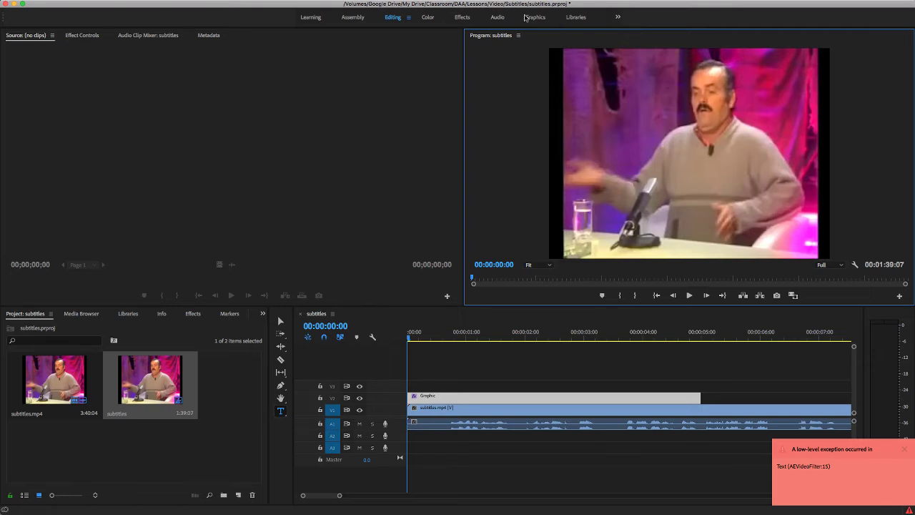
- Switch to the Graphics workspace and place the Classic Broadcast Caption template on V2 at the sequence start, replacing the empty graphic
{"action": "left_click", "coordinate": [469, 19]}
{"action": "left_click", "coordinate": [531, 19]}
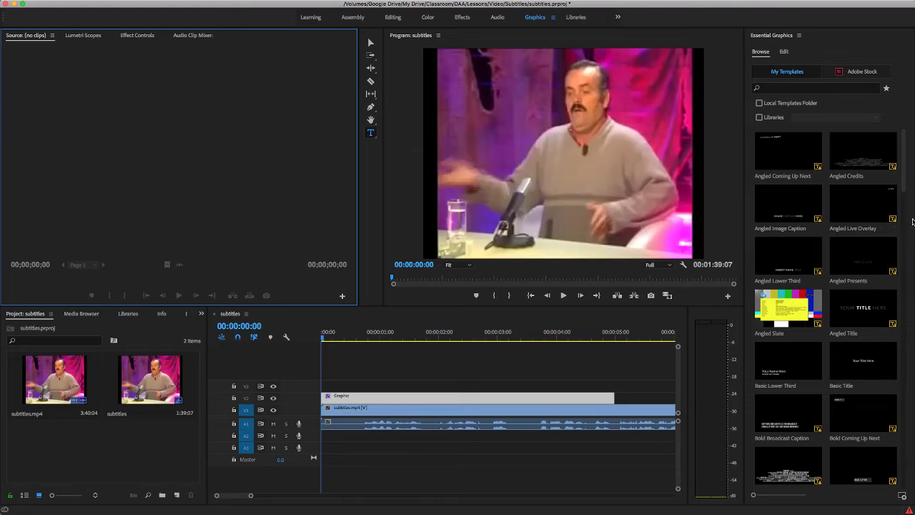
{"action": "left_click_drag", "start_coordinate": [902, 188], "coordinate": [902, 165]}
{"action": "left_click_drag", "start_coordinate": [901, 201], "coordinate": [899, 248]}
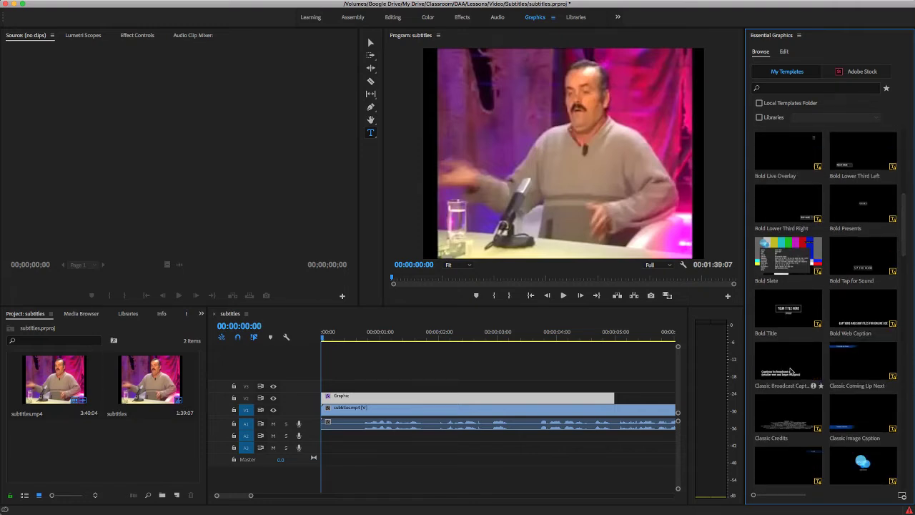
{"action": "left_click_drag", "start_coordinate": [786, 372], "coordinate": [319, 386]}
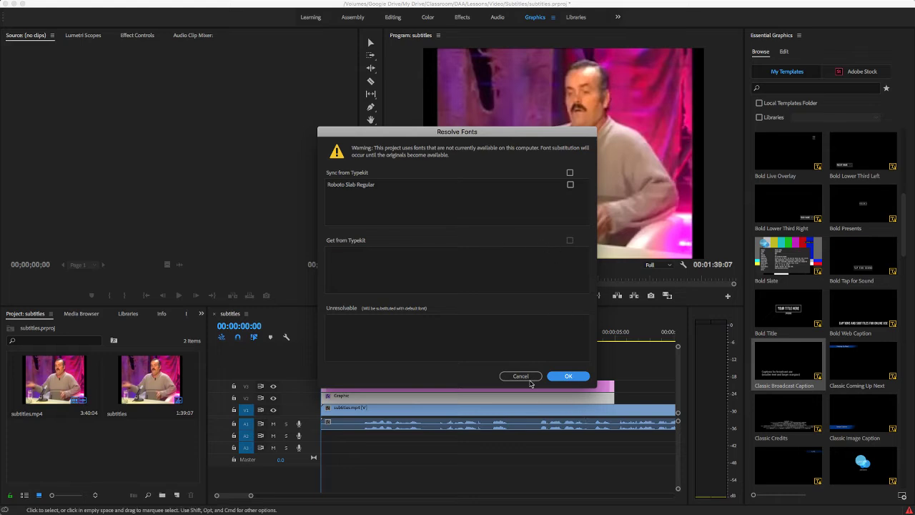
{"action": "left_click", "coordinate": [570, 376]}
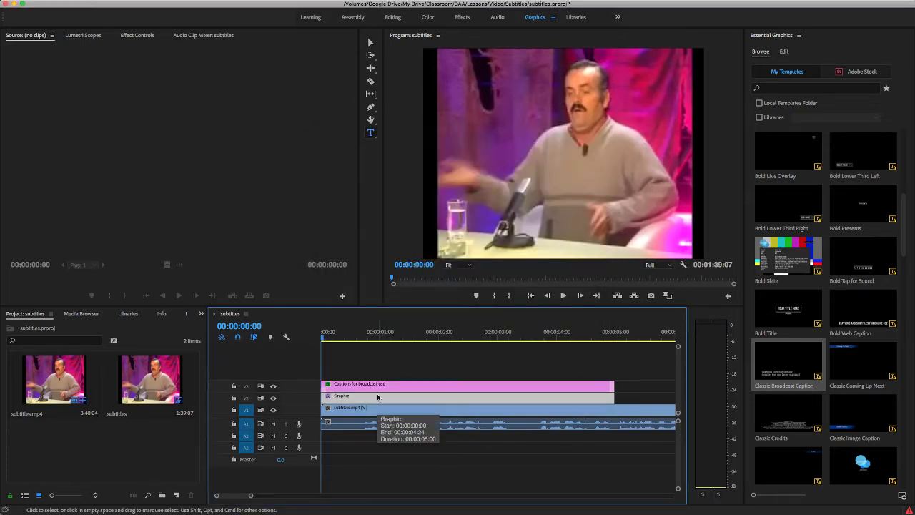
{"action": "left_click_drag", "start_coordinate": [382, 401], "coordinate": [346, 397]}
- Replace the caption's first line with "Jeff Bezos walked into the office and"
{"action": "left_click", "coordinate": [326, 338]}
{"action": "left_click_drag", "start_coordinate": [326, 338], "coordinate": [335, 338]}
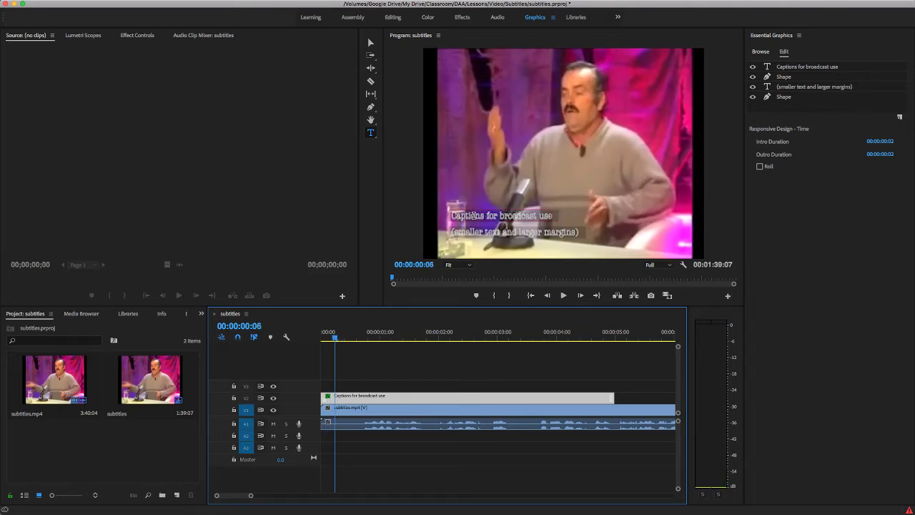
{"action": "left_click", "coordinate": [470, 215]}
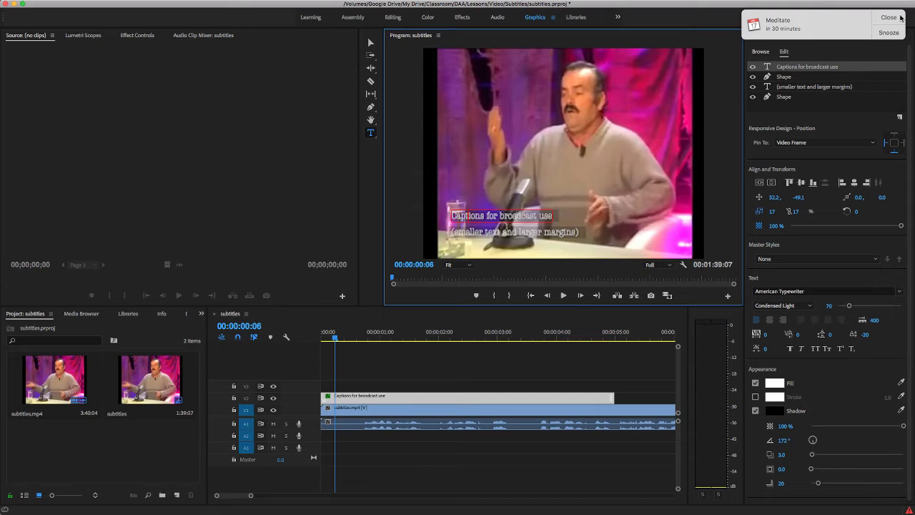
{"action": "left_click", "coordinate": [888, 17]}
{"action": "triple_click", "coordinate": [469, 215]}
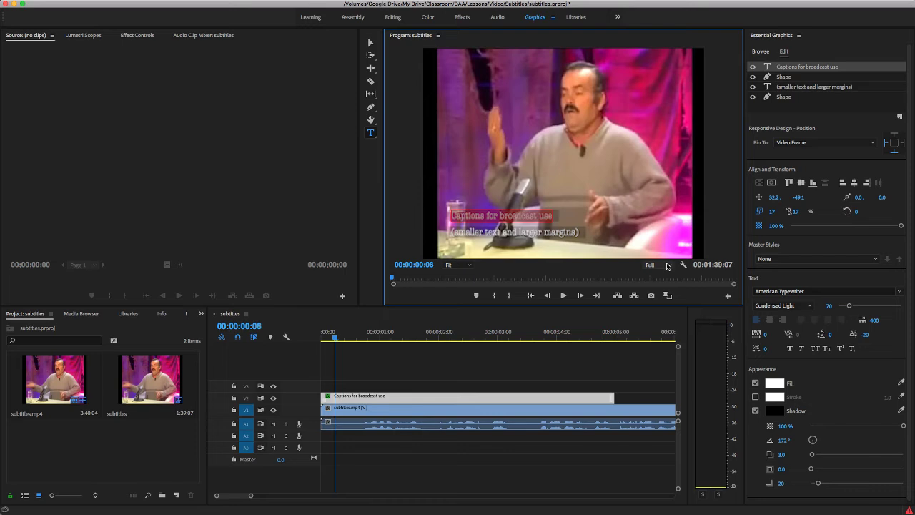
{"action": "type", "text": "Jeff Bez"}
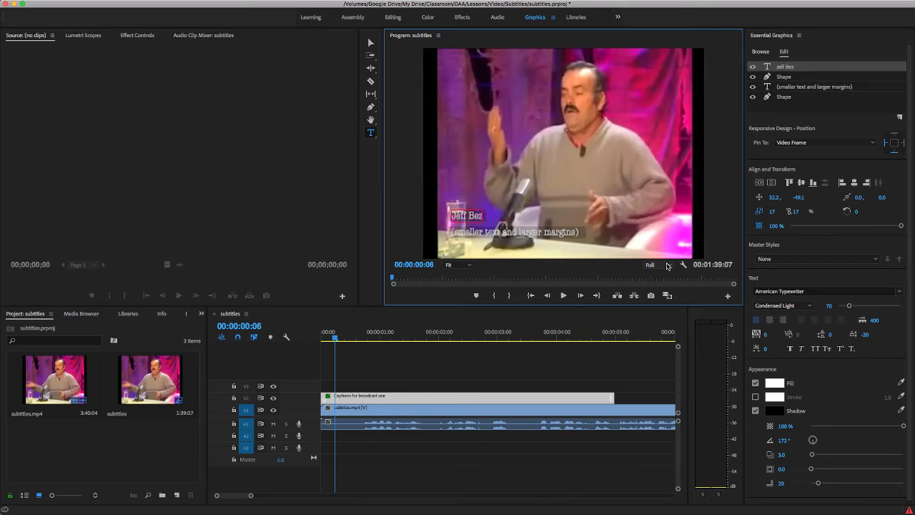
{"action": "type", "text": "os walked into the office and"}
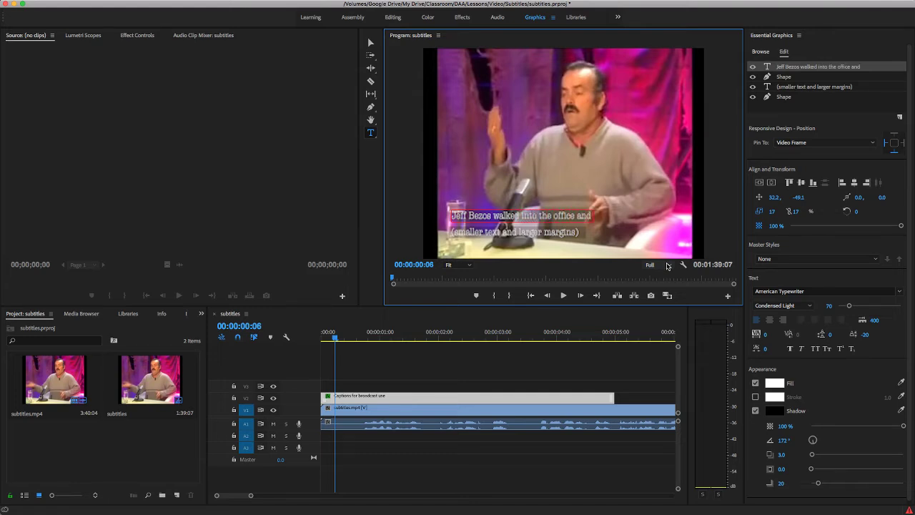
- Replace the caption's second line with "told us about his great new idea."
{"action": "left_click", "coordinate": [566, 240]}
{"action": "key", "text": "ctrl+a"}
{"action": "type", "text": "told us"}
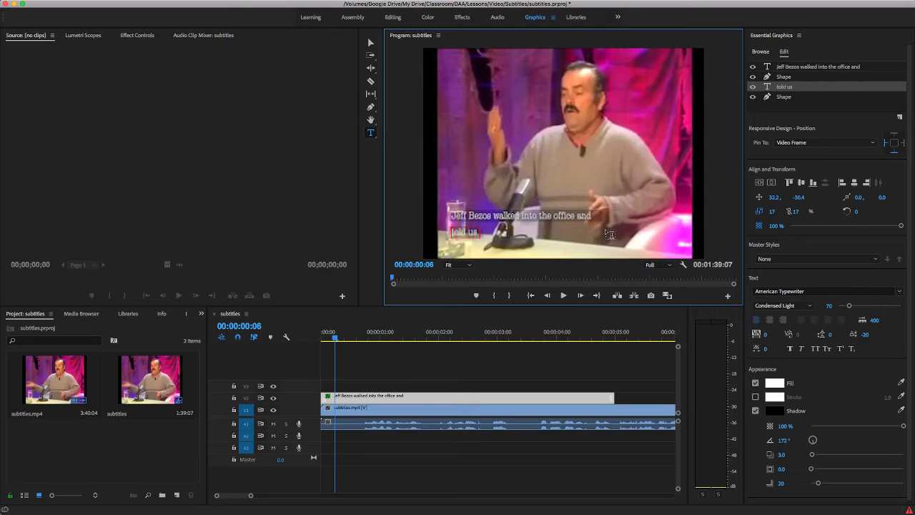
{"action": "type", "text": " about his great new idea."}
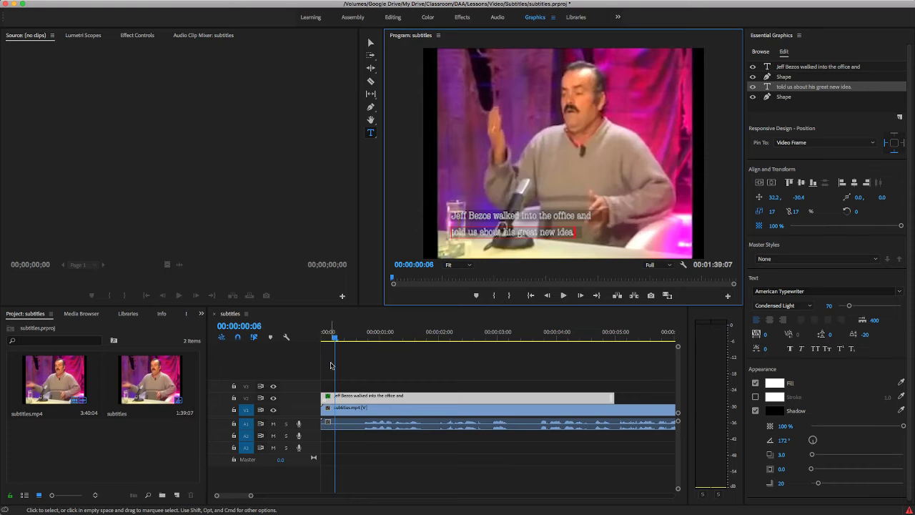
- Shorten the caption clip to end just before the two-second mark and play it from the start against the speech
{"action": "left_click_drag", "start_coordinate": [335, 339], "coordinate": [430, 340]}
{"action": "left_click_drag", "start_coordinate": [613, 398], "coordinate": [429, 399]}
{"action": "key", "text": "Home"}
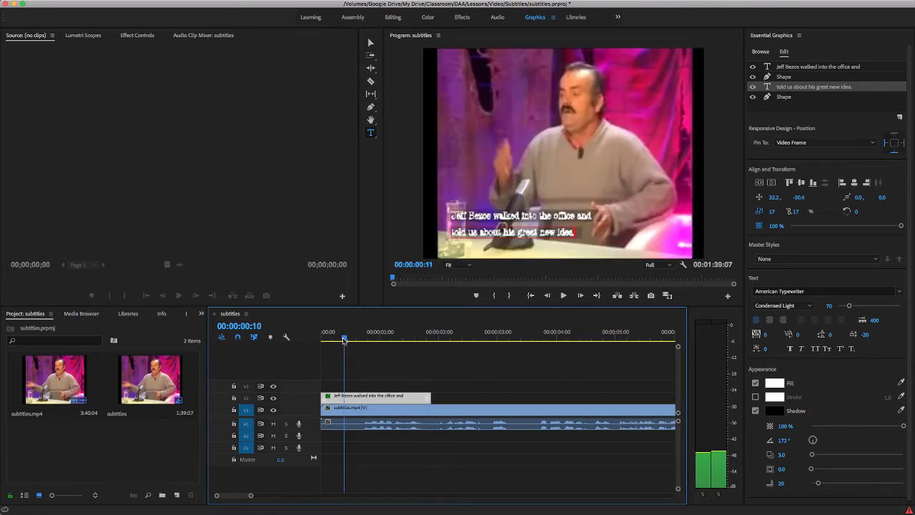
{"action": "key", "text": "space"}
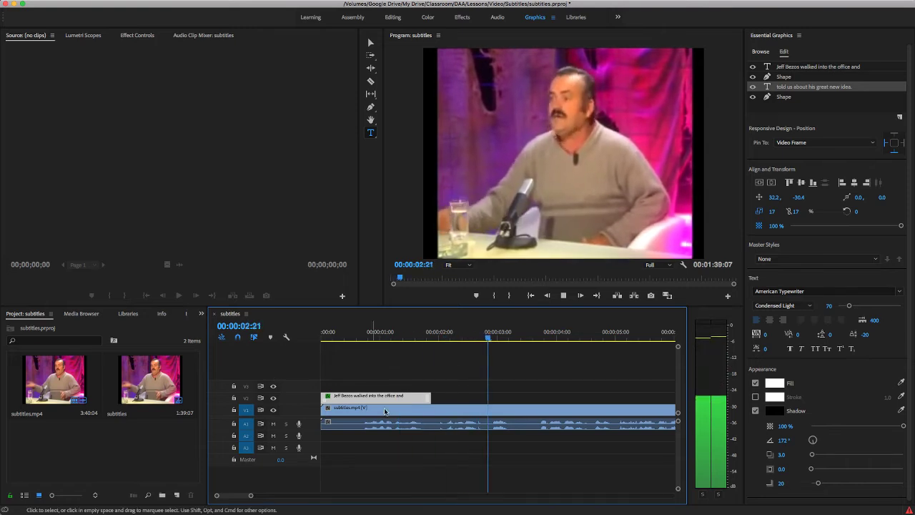
{"action": "key", "text": "space"}
- Extend the caption clip's end to about 3.4 seconds and play the opening from the start
{"action": "left_click_drag", "start_coordinate": [429, 398], "coordinate": [521, 398]}
{"action": "key", "text": "Home"}
{"action": "key", "text": "space"}
{"action": "key", "text": "space"}
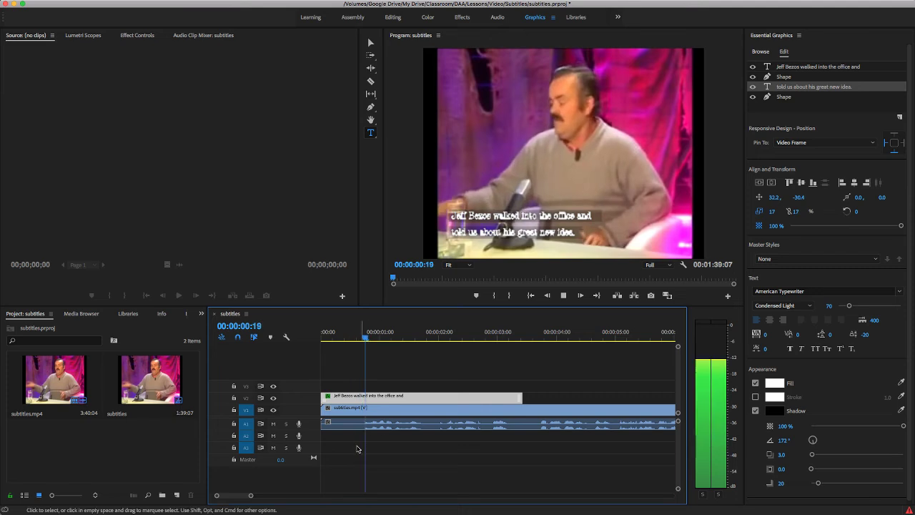
- Trim the caption clip's start to about 0.6 seconds, just before the speech begins, and play it from the sequence start
{"action": "left_click_drag", "start_coordinate": [323, 398], "coordinate": [356, 398]}
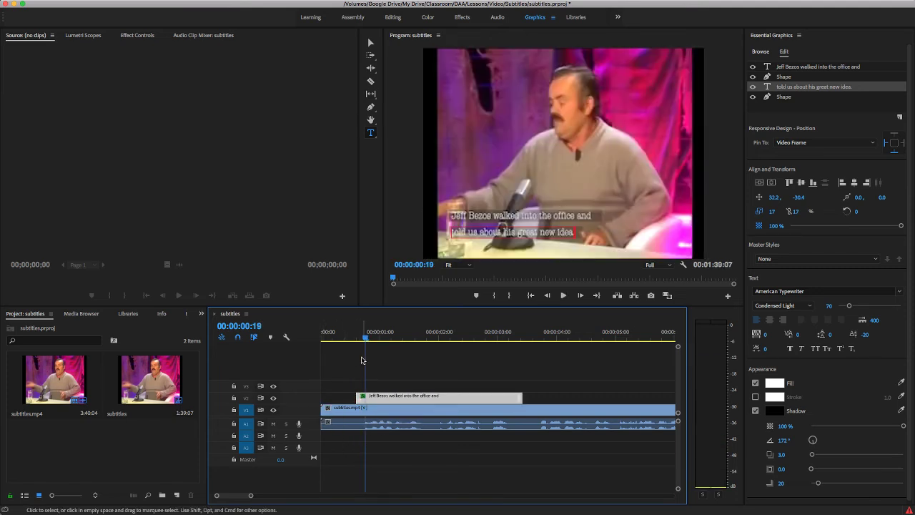
{"action": "key", "text": "Home"}
{"action": "key", "text": "space"}
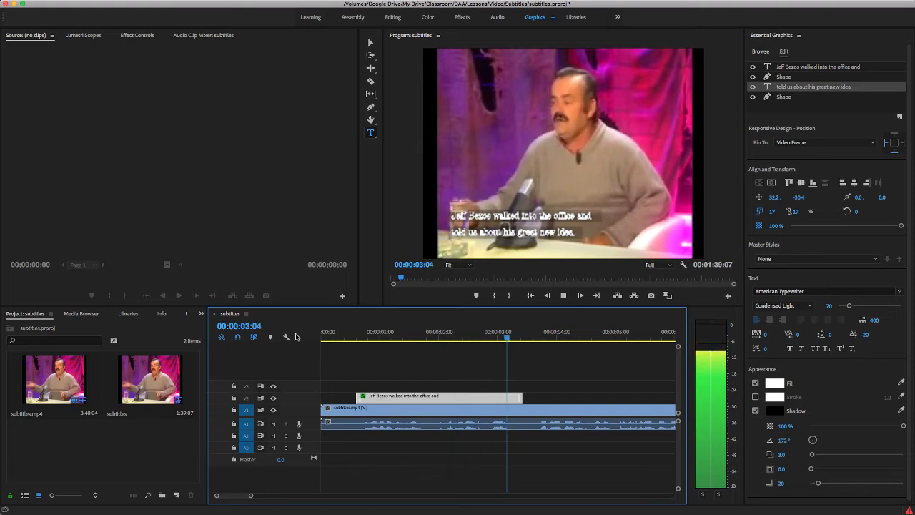
{"action": "key", "text": "space"}
- Extend the caption clip's end to about the five-second mark and play through it to check the timing
{"action": "left_click_drag", "start_coordinate": [521, 397], "coordinate": [611, 396]}
{"action": "left_click", "coordinate": [363, 335]}
{"action": "key", "text": "space"}
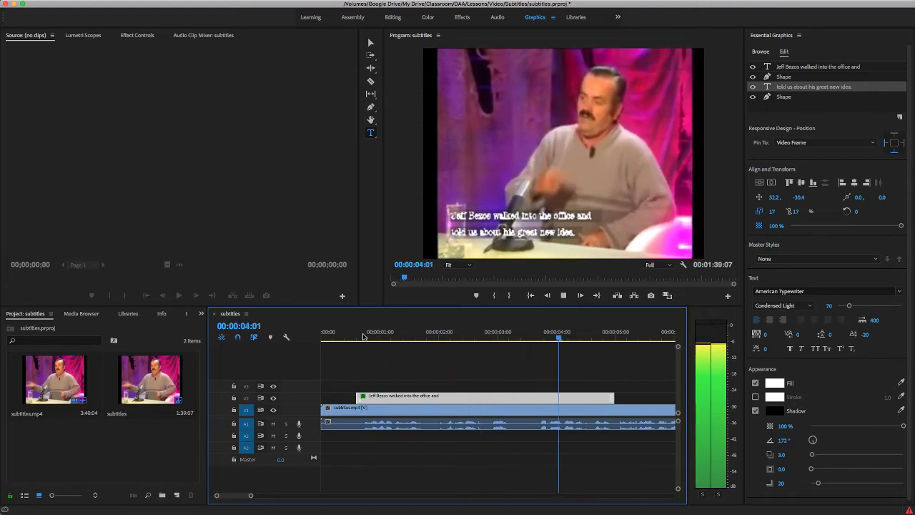
{"action": "key", "text": "space"}
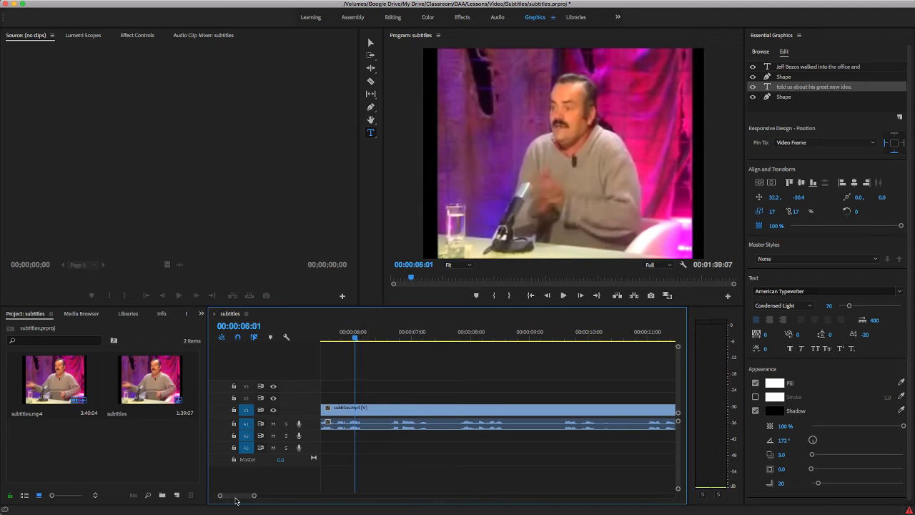
- Change the caption's second line to read: told said "Hey! Everyone! I've got a great new idea!
{"action": "scroll", "coordinate": [230, 499], "scroll_direction": "up", "scroll_amount": 5}
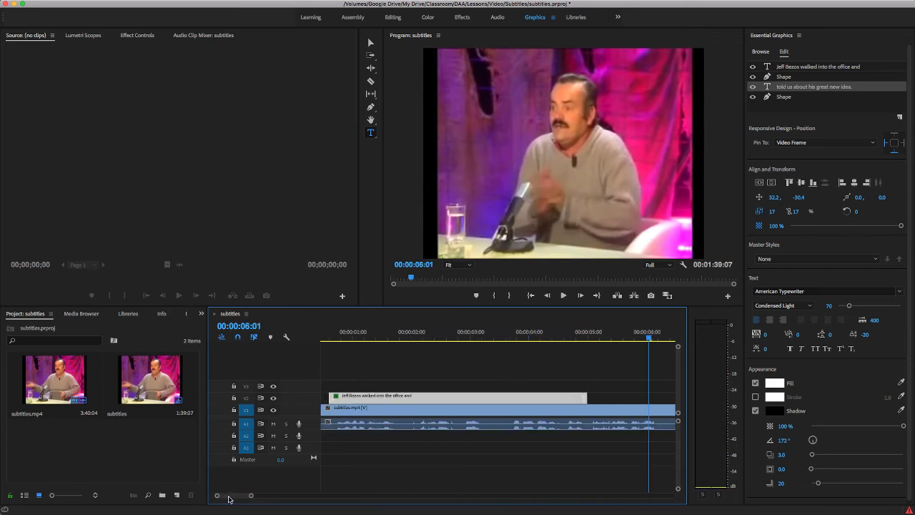
{"action": "left_click", "coordinate": [404, 375]}
{"action": "left_click", "coordinate": [415, 333]}
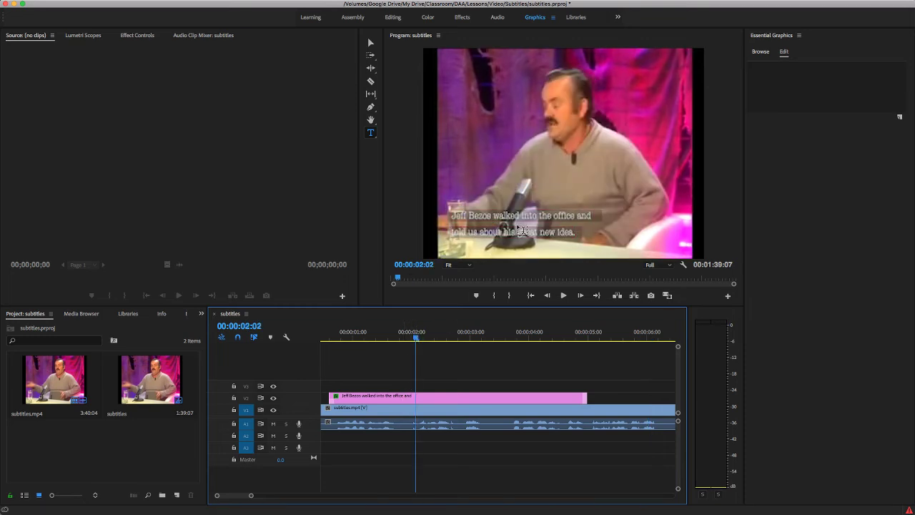
{"action": "double_click", "coordinate": [476, 231]}
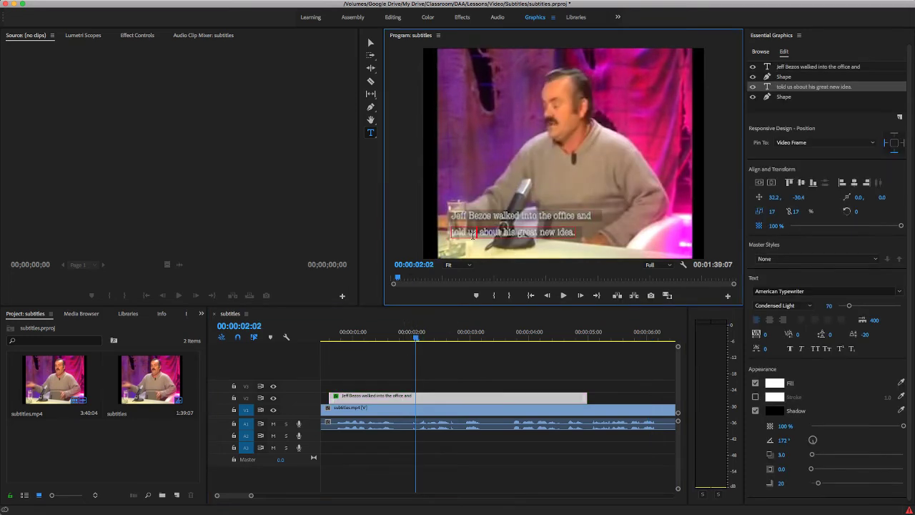
{"action": "key", "text": "shift+End"}
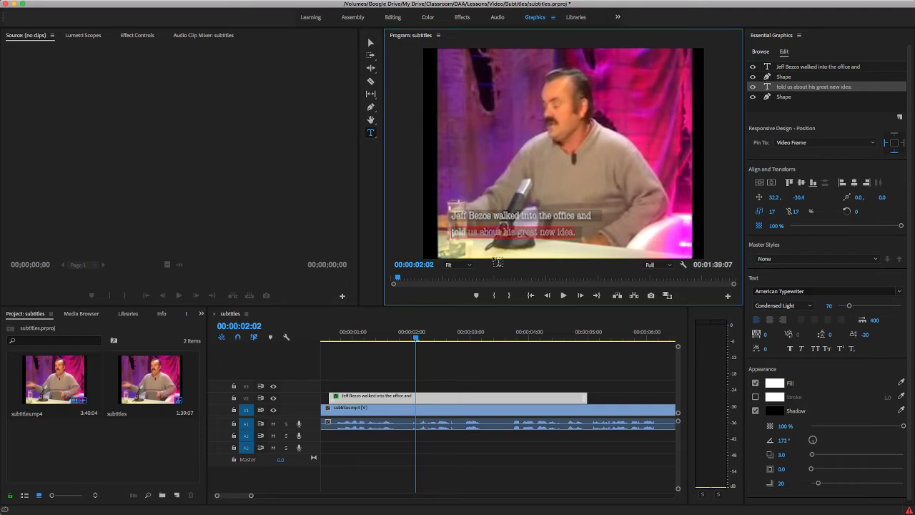
{"action": "type", "text": "said \"H"}
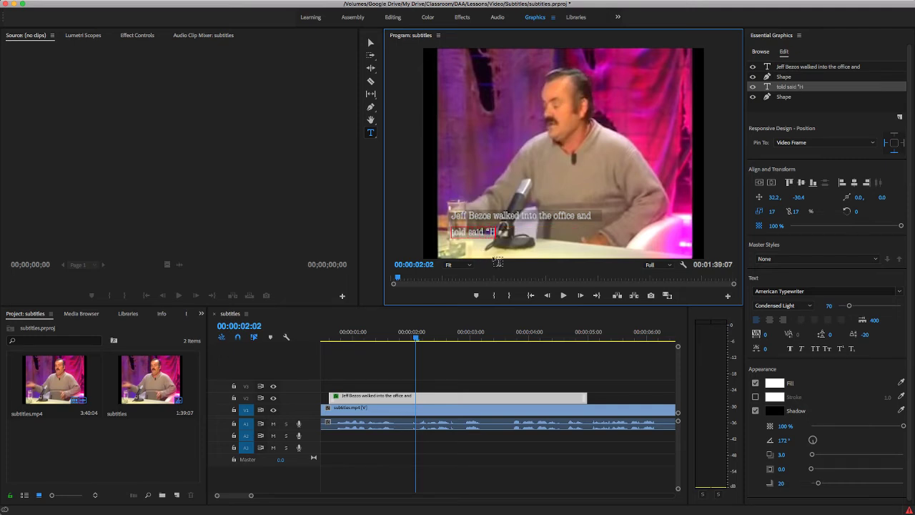
{"action": "type", "text": "ety Everyone! I've"}
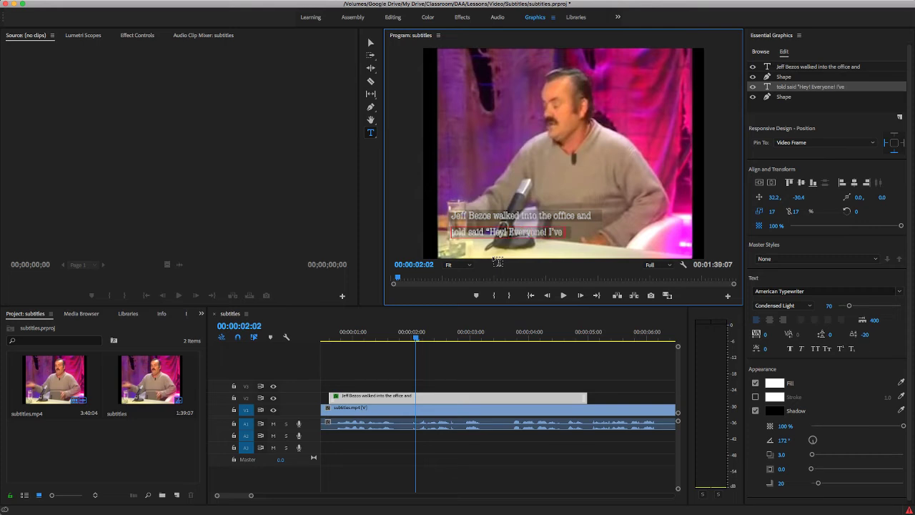
{"action": "type", "text": " got a great new idea!"}
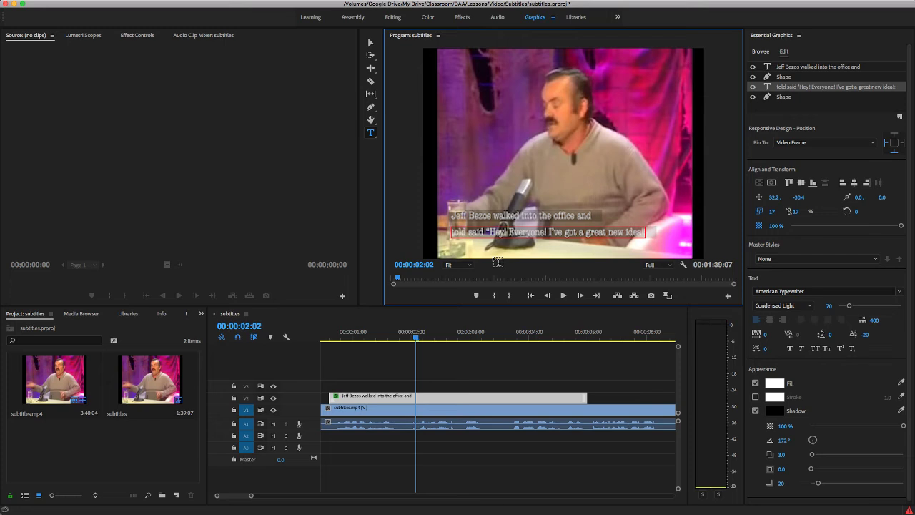
{"action": "left_click", "coordinate": [456, 457]}
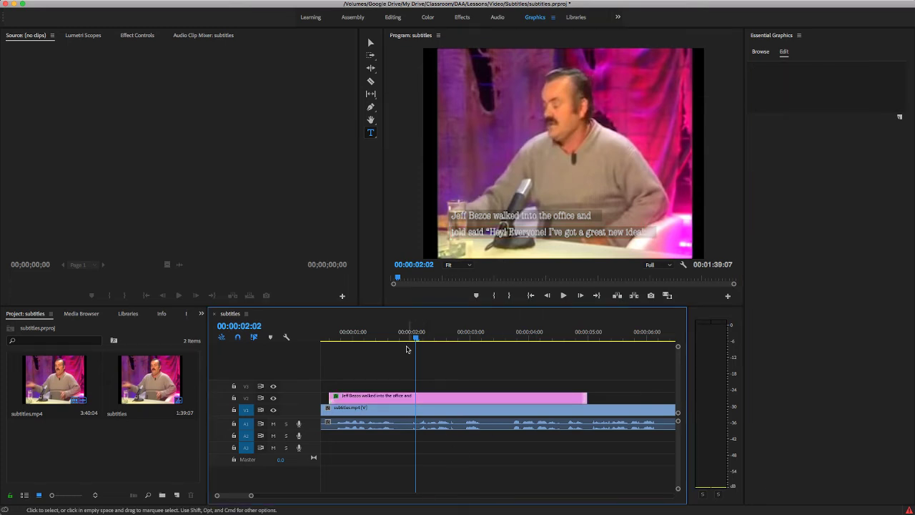
- Scrub through the caption and leave the playhead just past its end at 00:00:05:09
{"action": "left_click", "coordinate": [374, 333]}
{"action": "left_click_drag", "start_coordinate": [374, 333], "coordinate": [640, 349]}
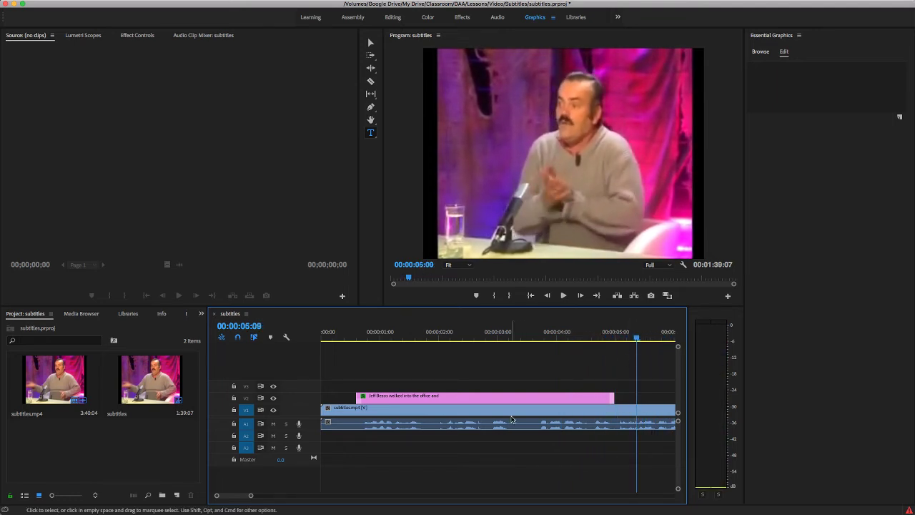
- Extend the first caption's end to 00:00:06:09 and place the playhead at 00:00:06:16, where the next phrase begins
{"action": "scroll", "coordinate": [504, 424], "scroll_direction": "down", "scroll_amount": 5}
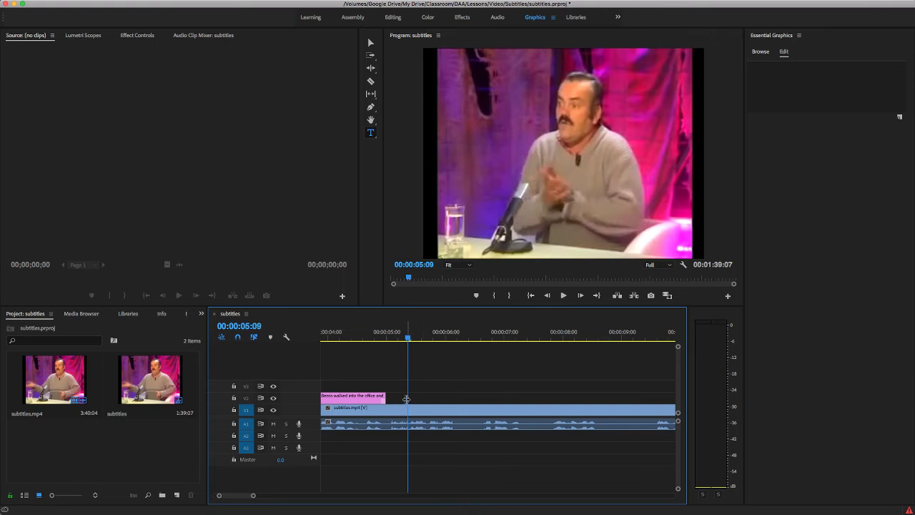
{"action": "key", "text": "space"}
{"action": "left_click_drag", "start_coordinate": [384, 396], "coordinate": [465, 395]}
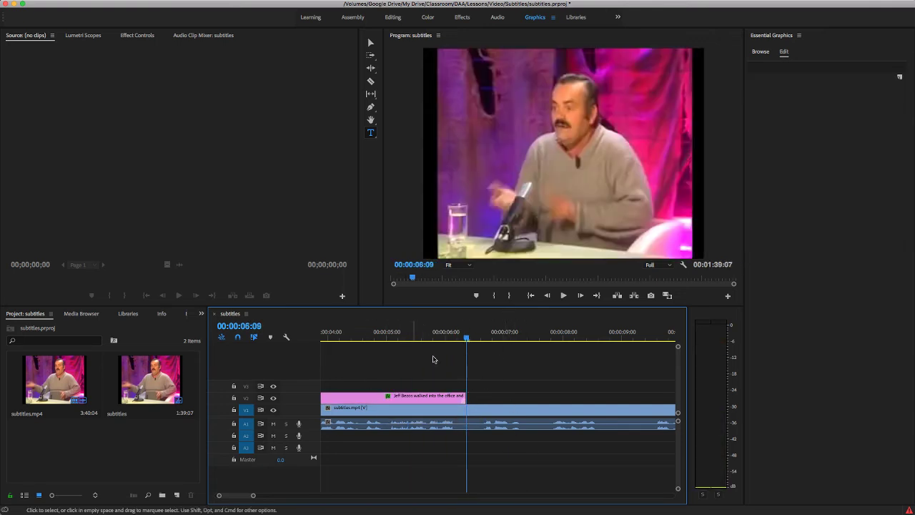
{"action": "left_click_drag", "start_coordinate": [465, 337], "coordinate": [485, 337]}
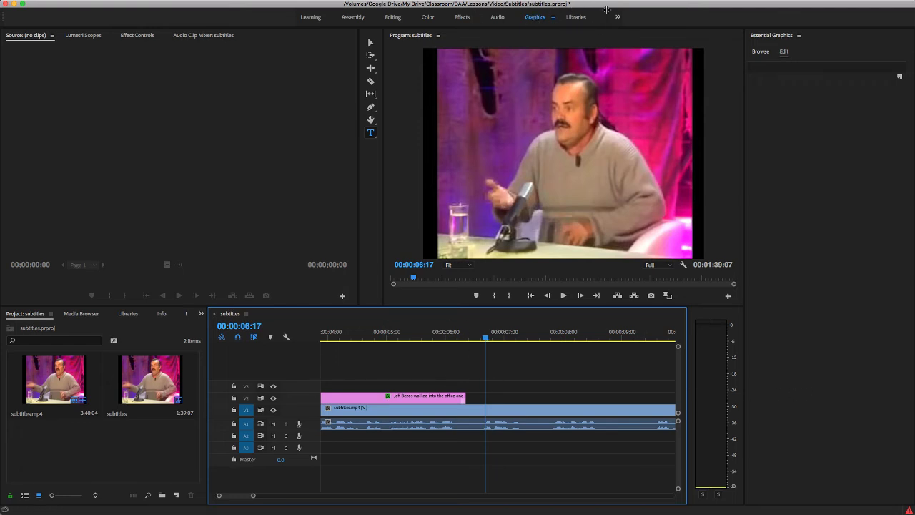
{"action": "left_click", "coordinate": [386, 333]}
{"action": "left_click_drag", "start_coordinate": [463, 324], "coordinate": [484, 320]}
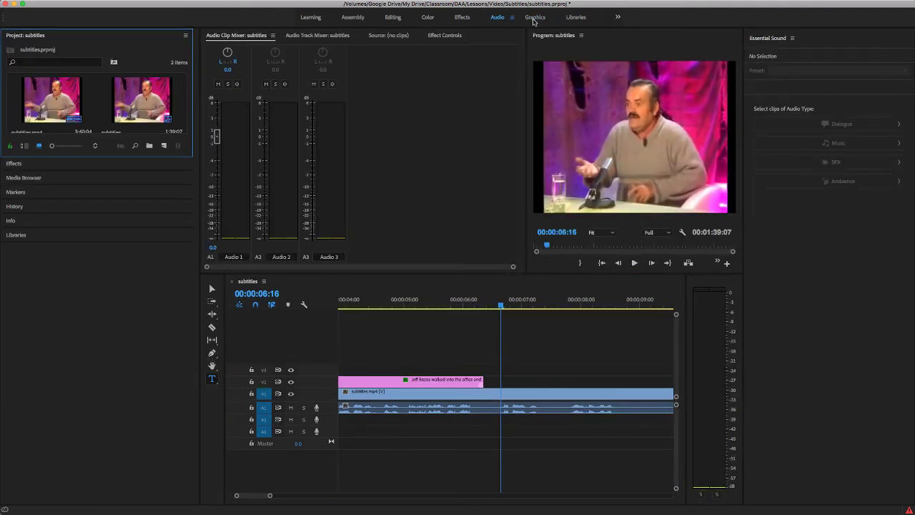
- Add the Simple Web Caption template to track V2 at 00:00:06:16 and accept the font resolution
{"action": "left_click", "coordinate": [534, 19]}
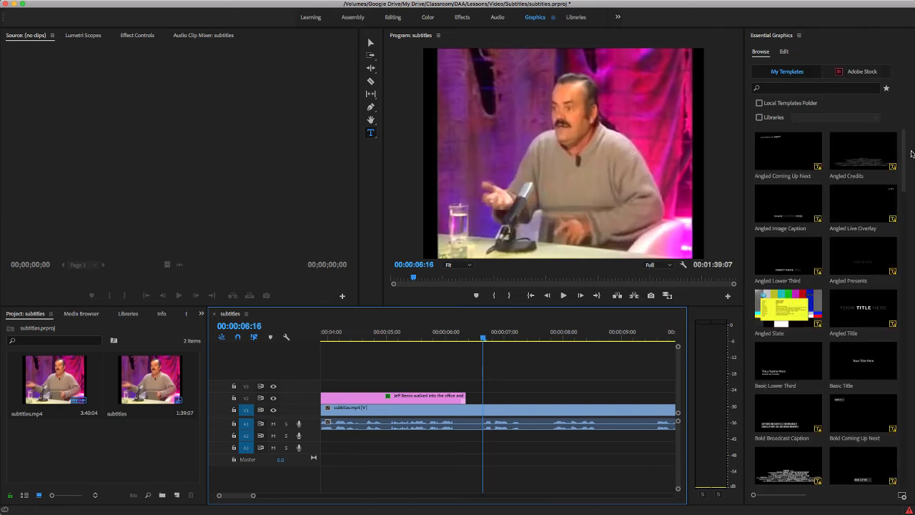
{"action": "left_click_drag", "start_coordinate": [905, 154], "coordinate": [895, 284]}
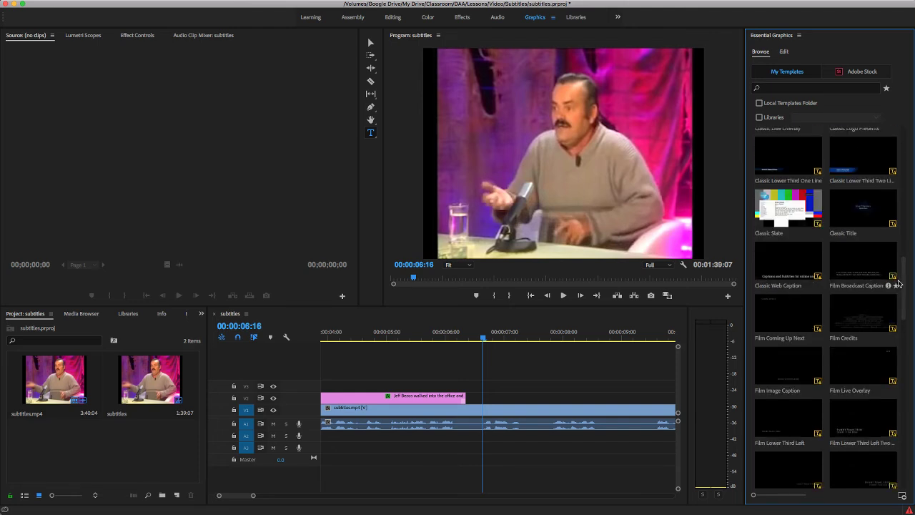
{"action": "scroll", "coordinate": [905, 284], "scroll_direction": "down", "scroll_amount": 1}
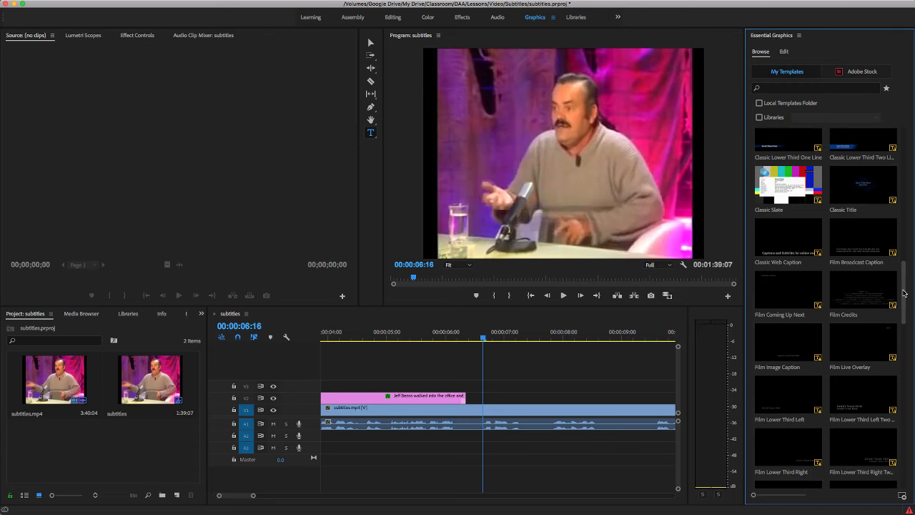
{"action": "left_click_drag", "start_coordinate": [904, 292], "coordinate": [904, 305]}
{"action": "scroll", "coordinate": [903, 320], "scroll_direction": "down", "scroll_amount": 8}
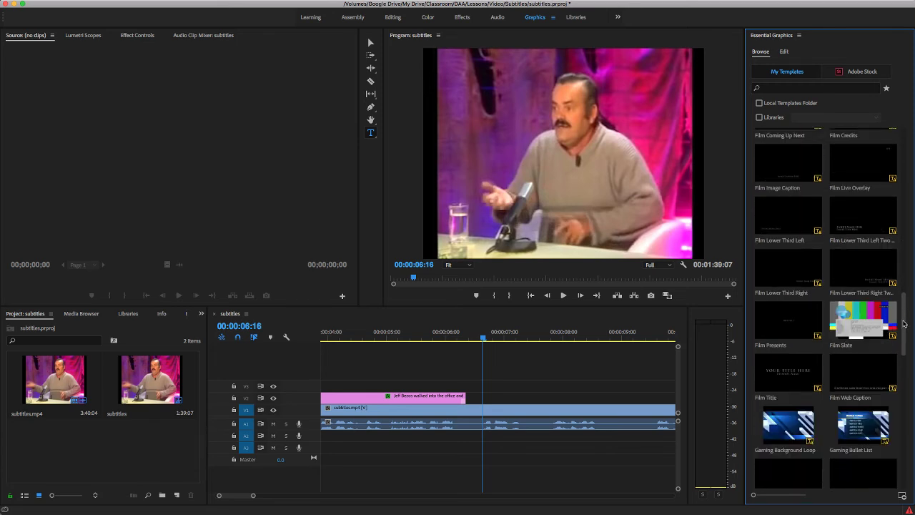
{"action": "left_click_drag", "start_coordinate": [903, 326], "coordinate": [889, 409]}
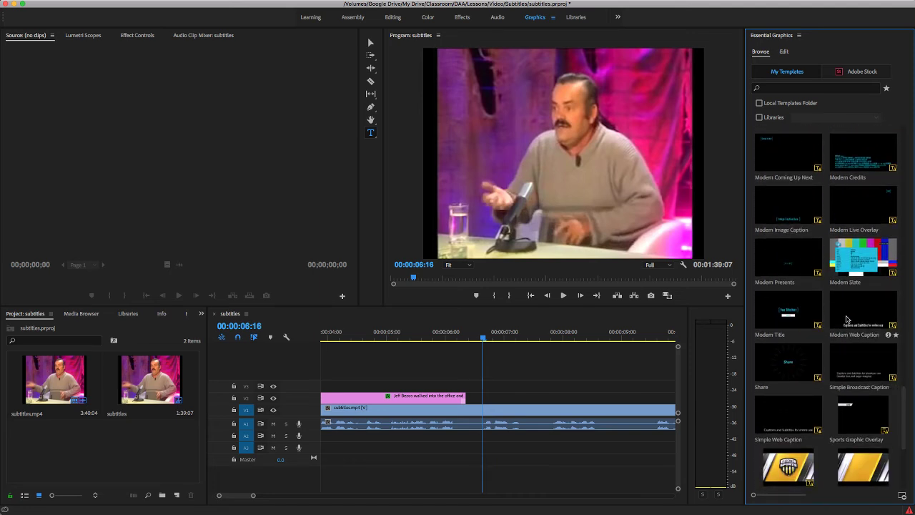
{"action": "left_click_drag", "start_coordinate": [797, 412], "coordinate": [488, 400]}
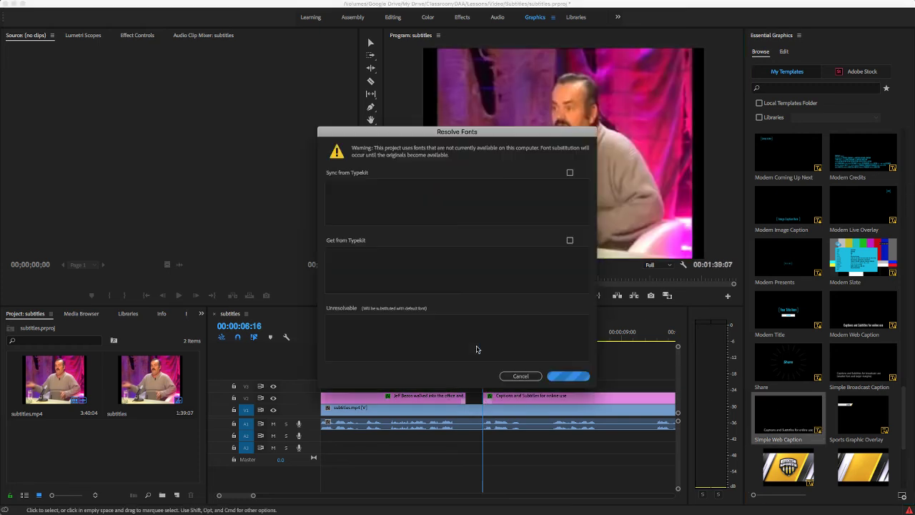
{"action": "left_click", "coordinate": [569, 376]}
- Play through the new caption, split it at about the nine-second mark where the phrase has ended, and delete the remainder
{"action": "mouse_move", "coordinate": [483, 338]}
{"action": "left_mouse_down"}
{"action": "mouse_move", "coordinate": [538, 341]}
{"action": "mouse_move", "coordinate": [483, 342]}
{"action": "left_mouse_up"}
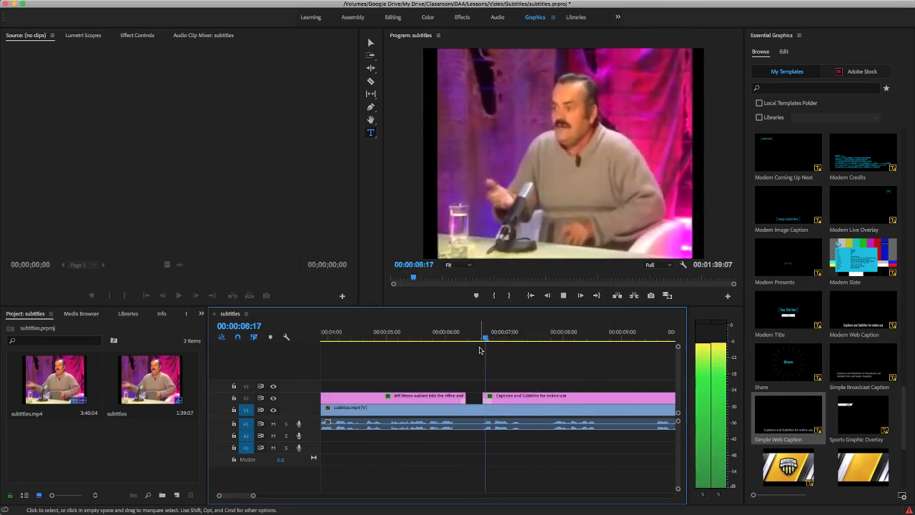
{"action": "key", "text": "space"}
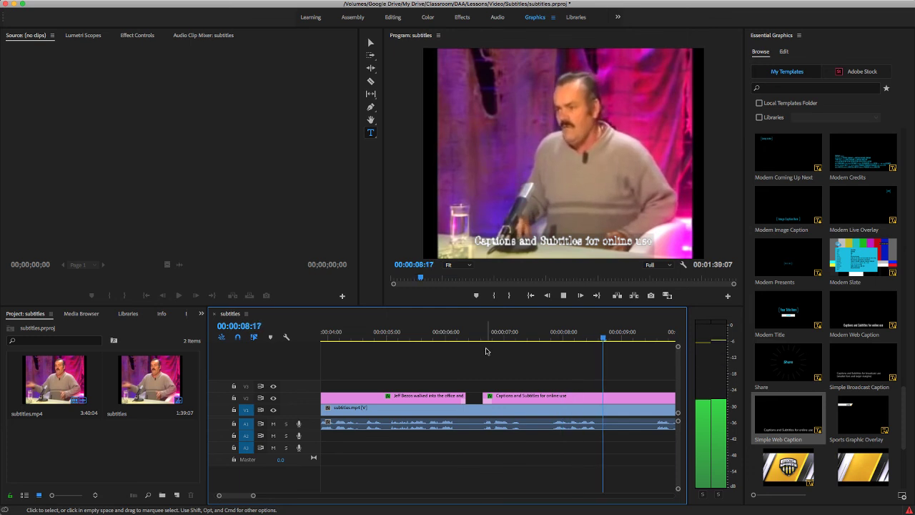
{"action": "key", "text": "space"}
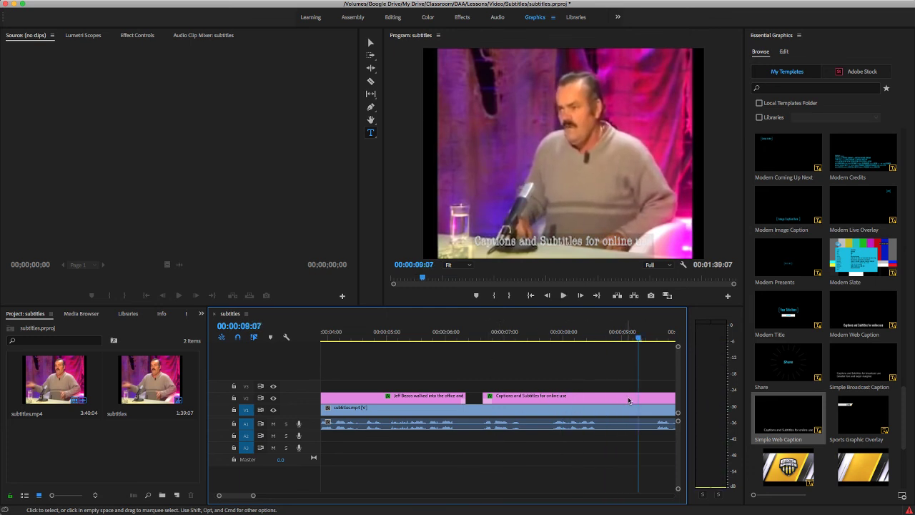
{"action": "key", "text": "c"}
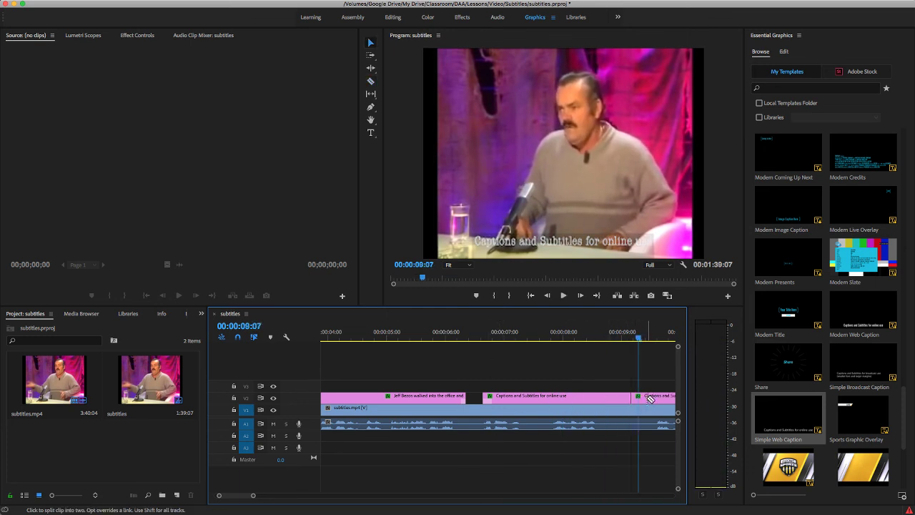
{"action": "key", "text": "v"}
{"action": "left_click", "coordinate": [651, 398]}
{"action": "key", "text": "Delete"}
- Replace the second caption's placeholder text with "I need everyone's attention. Come here!"
{"action": "left_click", "coordinate": [525, 398]}
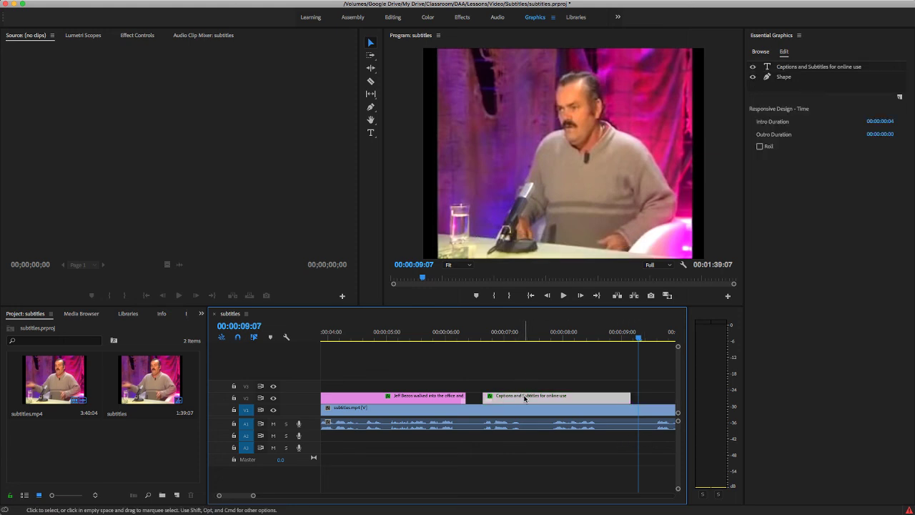
{"action": "left_click", "coordinate": [524, 335]}
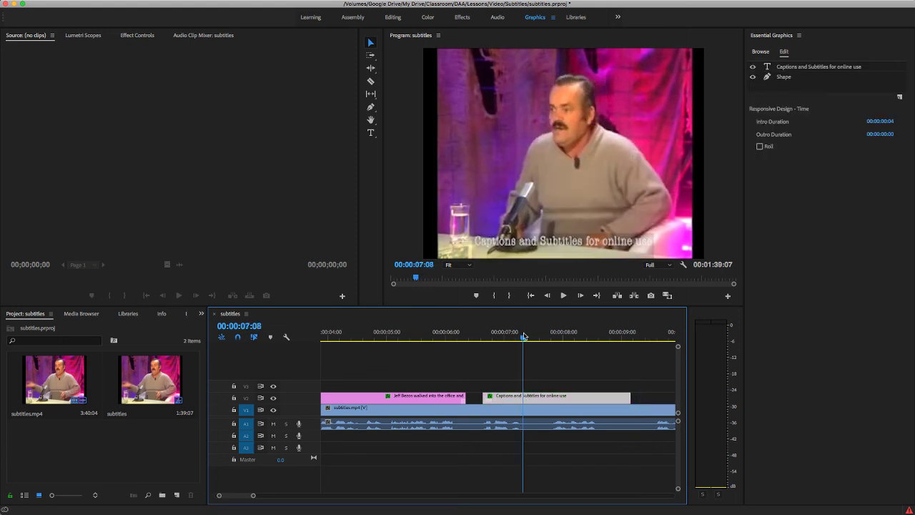
{"action": "double_click", "coordinate": [501, 241]}
{"action": "key", "text": "BackSpace"}
{"action": "type", "text": "I need everyone's atte"}
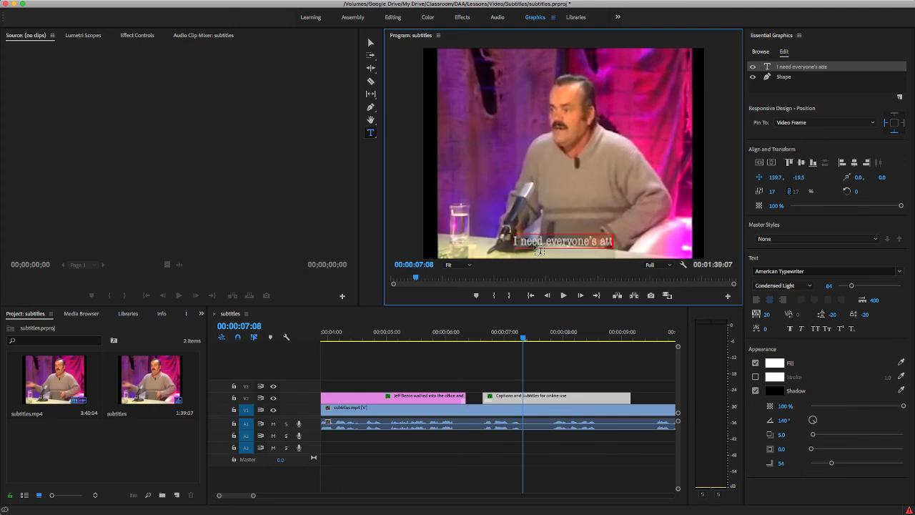
{"action": "type", "text": "ntion. Come here!"}
{"action": "left_click", "coordinate": [546, 455]}
- Scrub through the second caption to check its timing, and return the playhead to the sequence start with both captions in view
{"action": "left_click", "coordinate": [398, 330]}
{"action": "left_click_drag", "start_coordinate": [398, 330], "coordinate": [647, 330]}
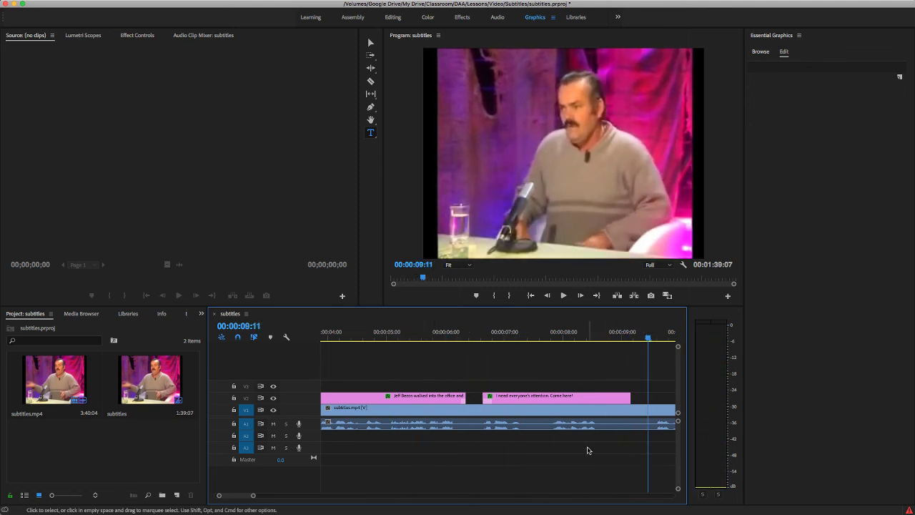
{"action": "scroll", "coordinate": [582, 447], "scroll_direction": "down", "scroll_amount": 5}
{"action": "scroll", "coordinate": [568, 441], "scroll_direction": "down", "scroll_amount": 3}
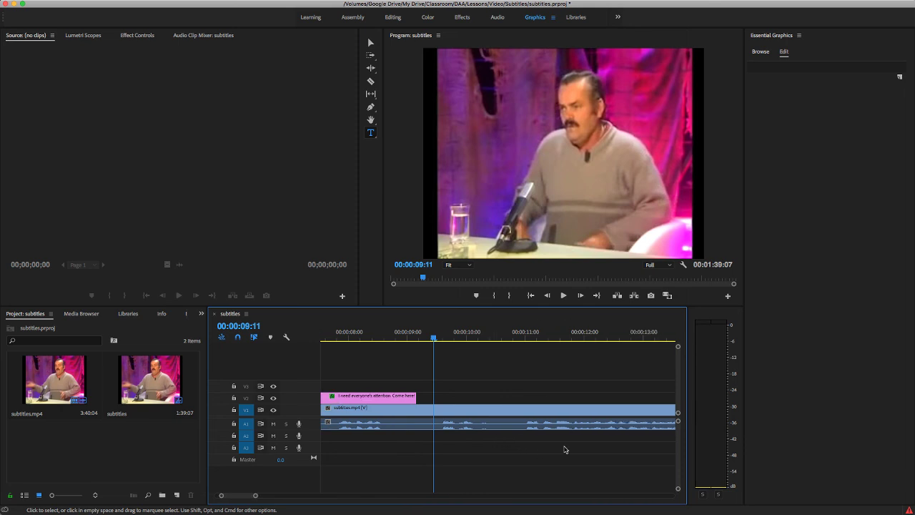
{"action": "left_click_drag", "start_coordinate": [256, 494], "coordinate": [313, 495]}
{"action": "left_click_drag", "start_coordinate": [383, 331], "coordinate": [414, 400]}
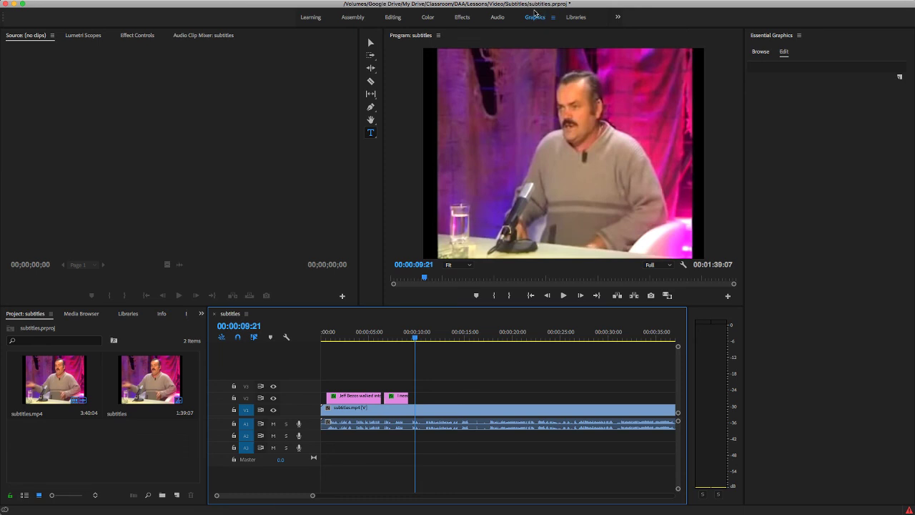
{"action": "left_click_drag", "start_coordinate": [415, 337], "coordinate": [263, 376]}
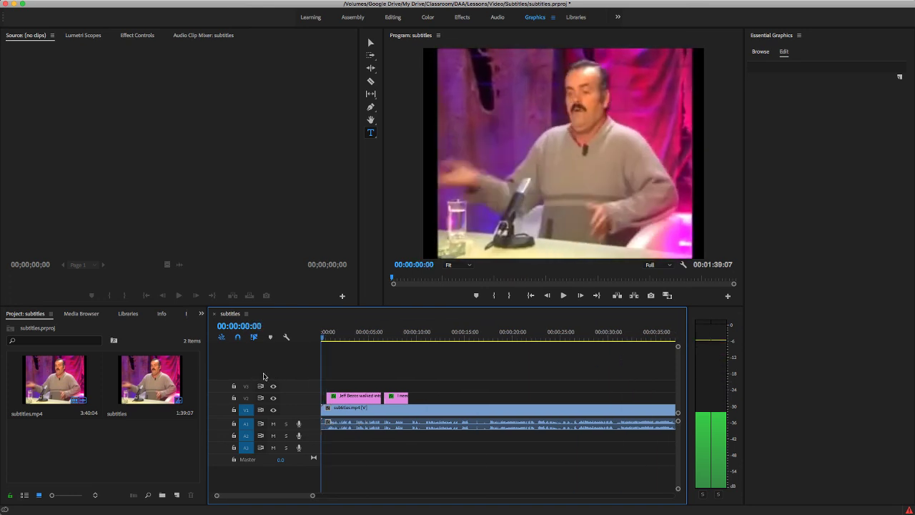